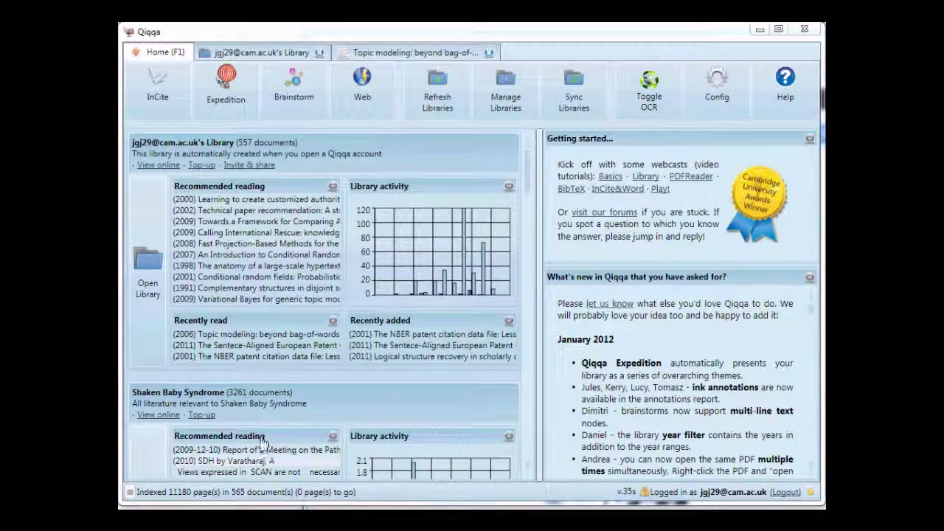
Step: Open a new brainstorm and collapse its help text and the Brainstorm metadata section
{"action": "mouse_move", "coordinate": [262, 442]}
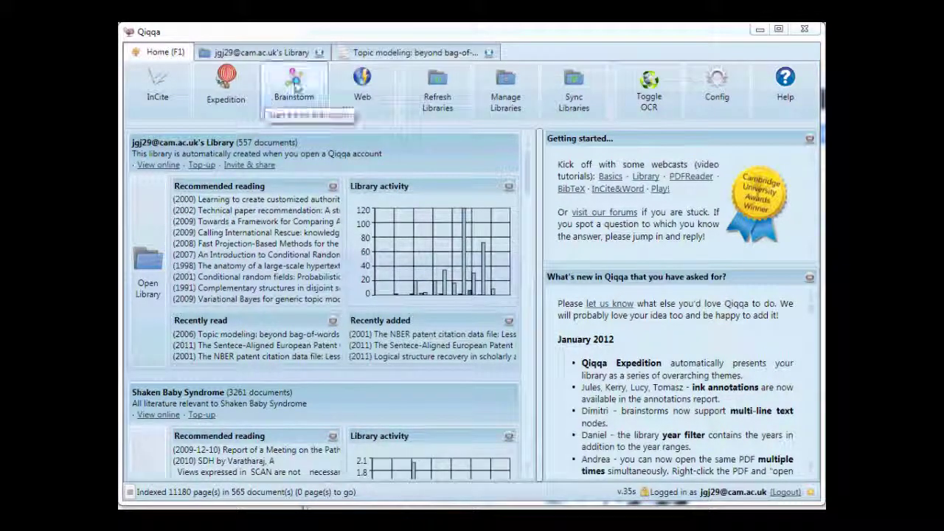
{"action": "left_click", "coordinate": [294, 83]}
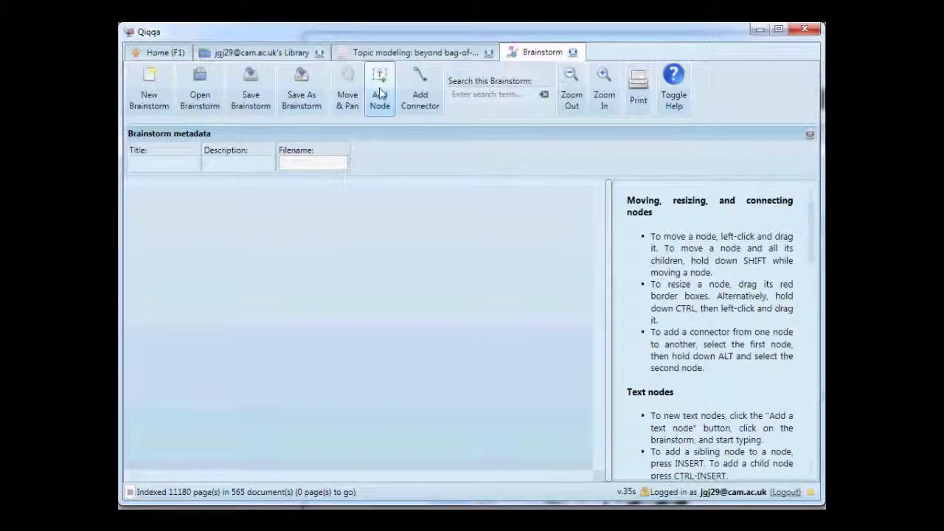
{"action": "left_click", "coordinate": [380, 94]}
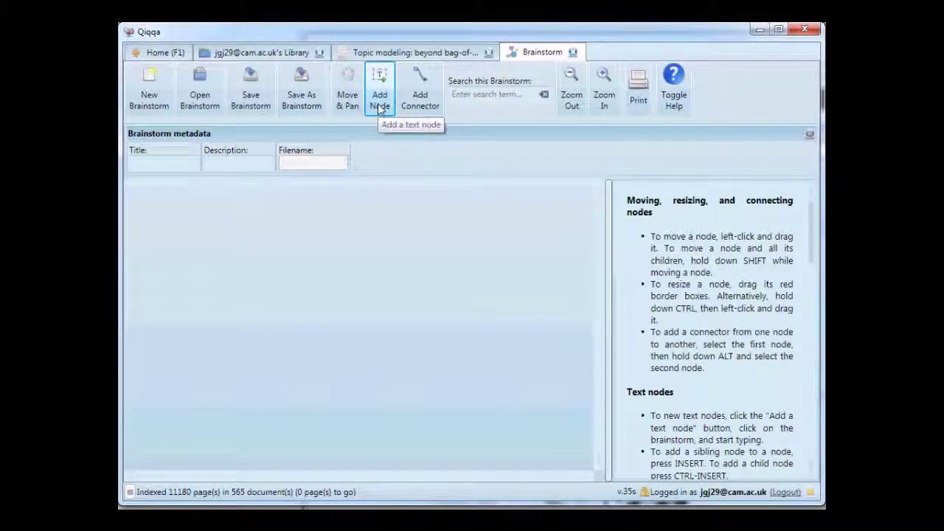
{"action": "left_click", "coordinate": [606, 222]}
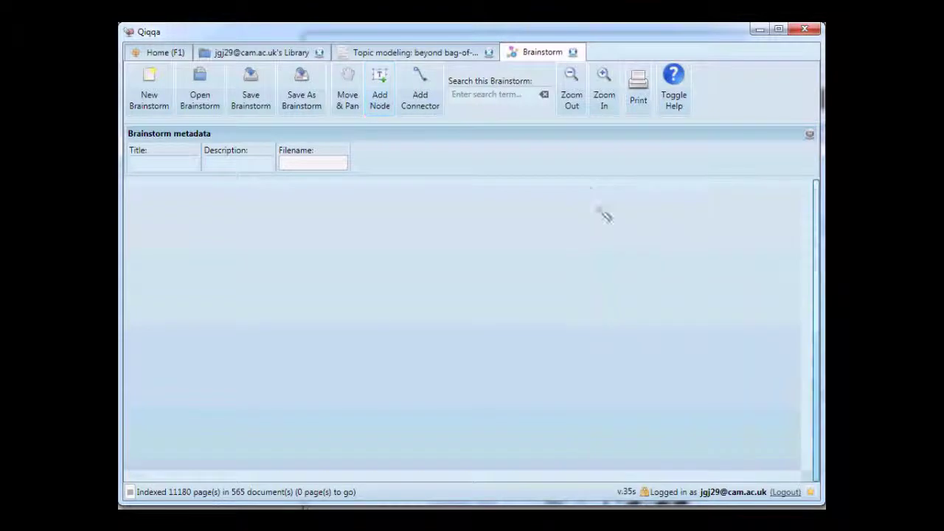
{"action": "left_click", "coordinate": [548, 139]}
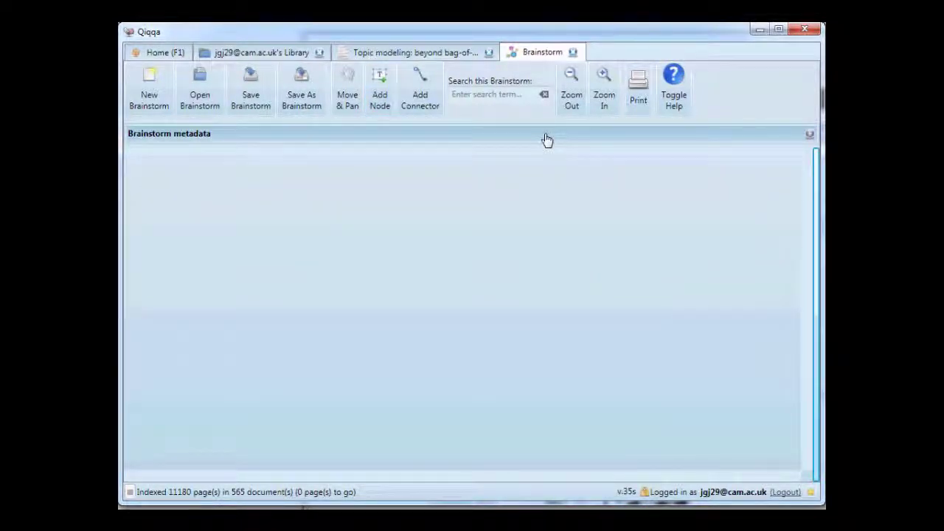
Step: Add one text node in the middle of the brainstorm and a column of five text nodes to its right
{"action": "left_click", "coordinate": [380, 94]}
{"action": "left_click", "coordinate": [459, 285]}
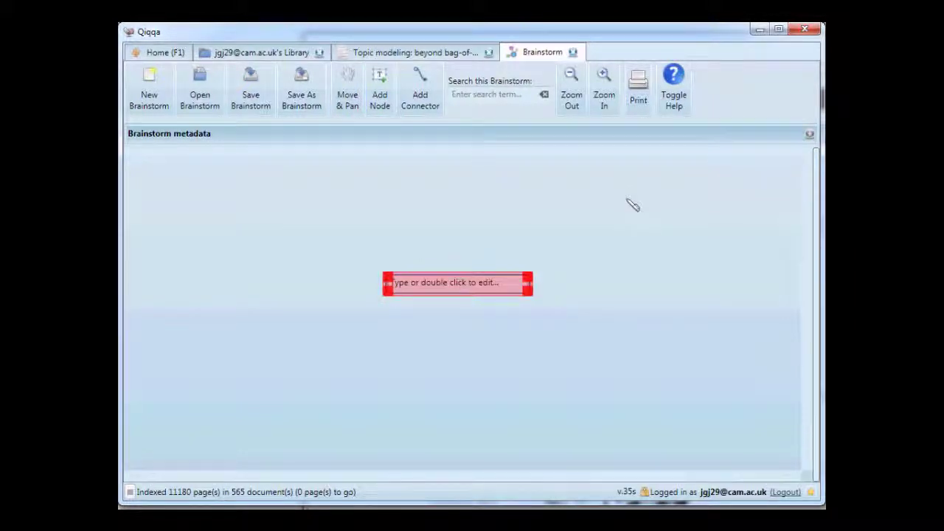
{"action": "left_click", "coordinate": [627, 199]}
{"action": "left_click", "coordinate": [653, 247]}
{"action": "left_click", "coordinate": [675, 293]}
{"action": "left_click", "coordinate": [668, 350]}
{"action": "left_click", "coordinate": [653, 413]}
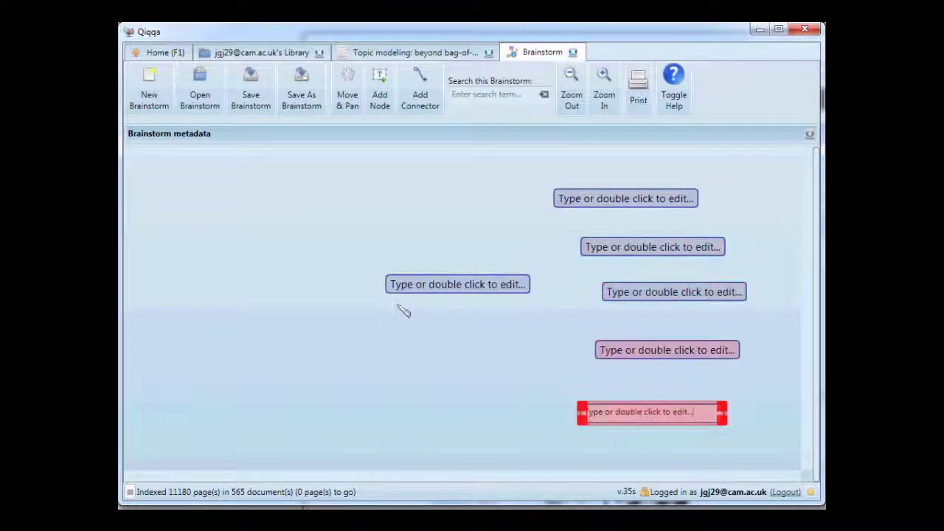
Step: Change the text of the uppermost node to "hello there"
{"action": "left_click", "coordinate": [357, 98]}
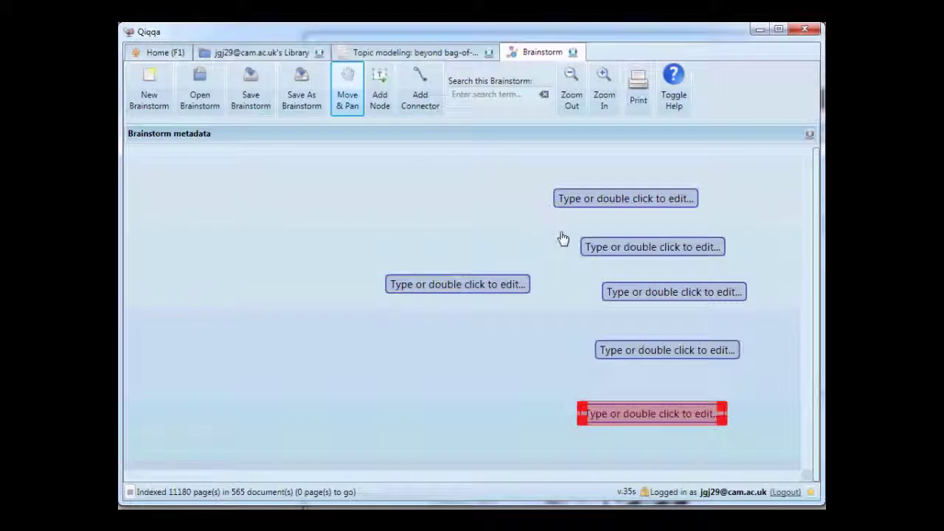
{"action": "left_click", "coordinate": [640, 207]}
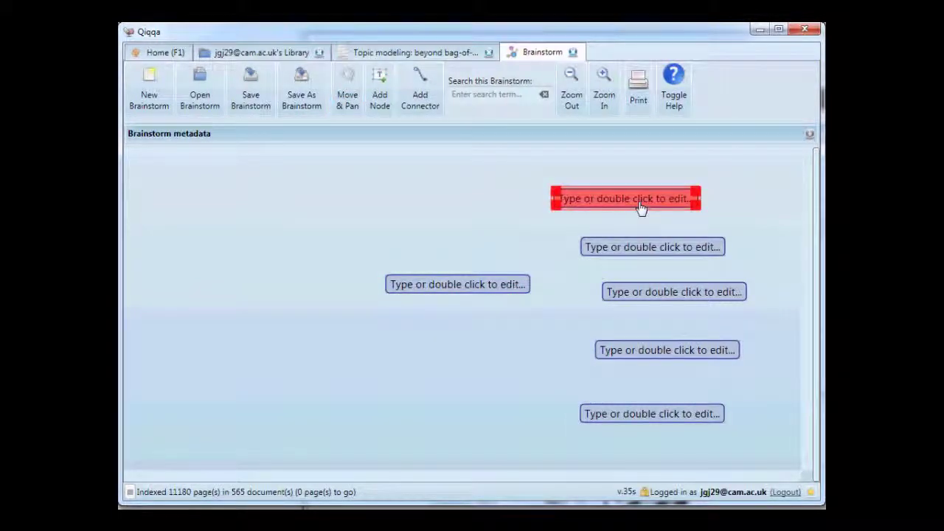
{"action": "double_click", "coordinate": [640, 206]}
{"action": "type", "text": "hello there"}
{"action": "left_click", "coordinate": [598, 248]}
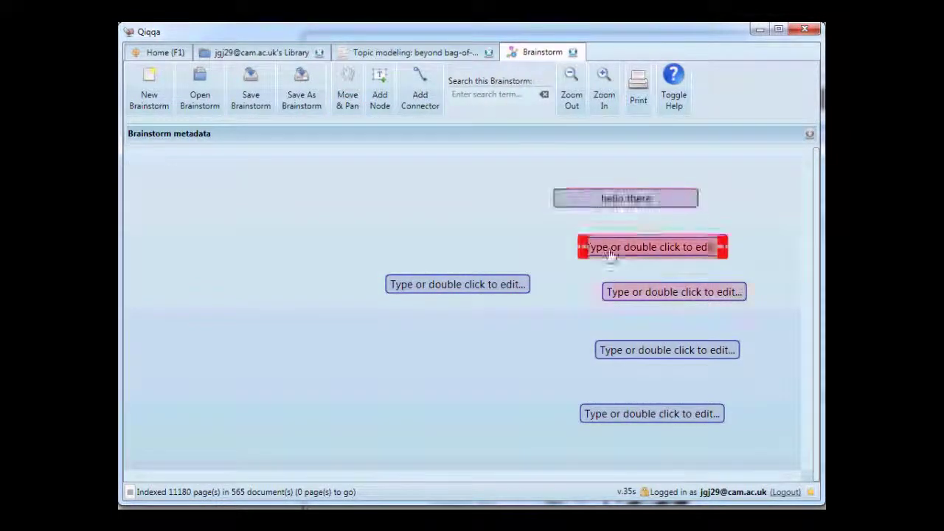
Step: Connect the central node to each of the five text nodes on its right
{"action": "left_click", "coordinate": [453, 288]}
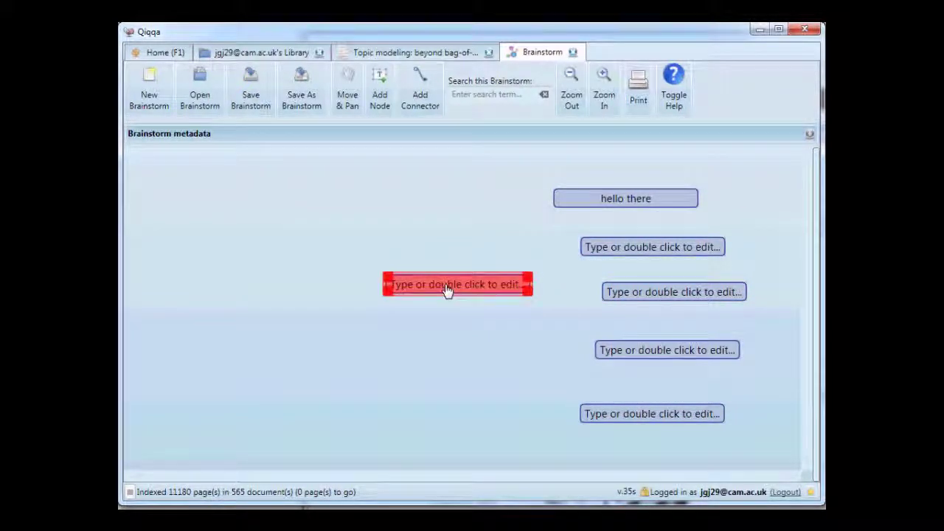
{"action": "left_click", "coordinate": [617, 199], "text": "shift"}
{"action": "left_click", "coordinate": [649, 248], "text": "shift"}
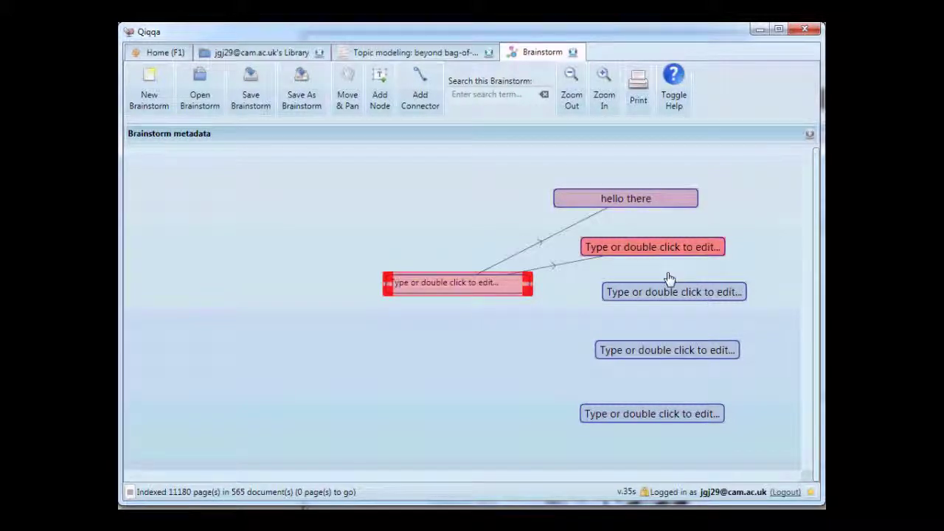
{"action": "left_click", "coordinate": [668, 292], "text": "shift"}
{"action": "left_click", "coordinate": [656, 351], "text": "shift"}
{"action": "left_click", "coordinate": [640, 415], "text": "shift"}
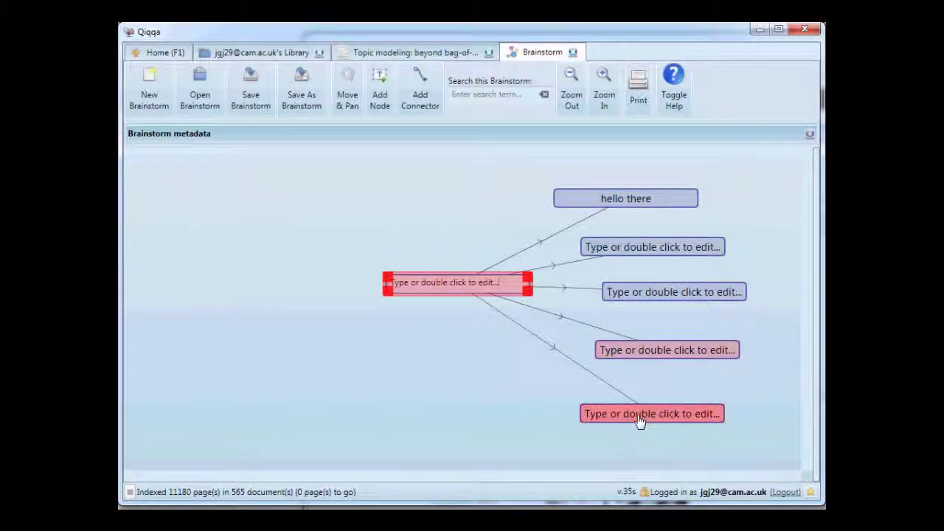
{"action": "left_click_drag", "start_coordinate": [417, 291], "coordinate": [428, 337]}
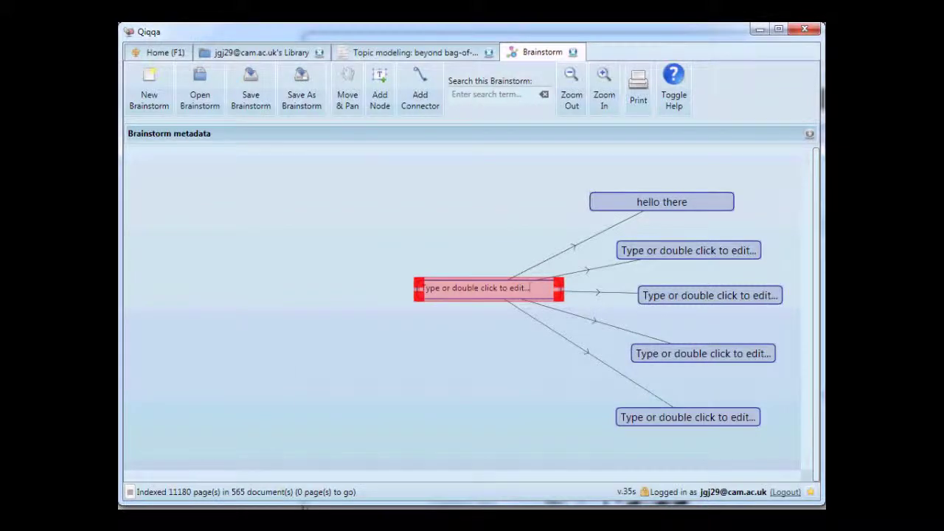
Step: Copy the Apollo clipart from the Google image results in the browser and paste it into the brainstorm left of the central node
{"action": "key", "text": "alt+Tab"}
{"action": "mouse_move", "coordinate": [608, 371]}
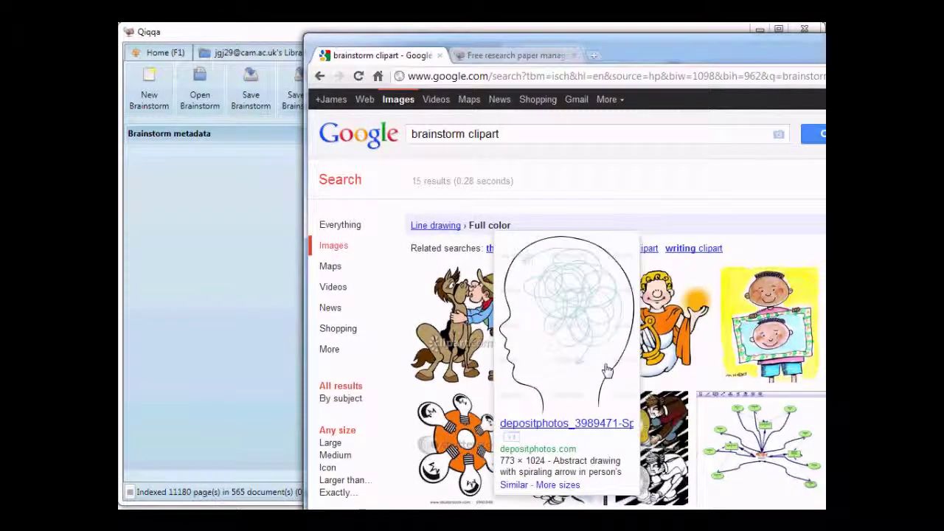
{"action": "right_click", "coordinate": [664, 317]}
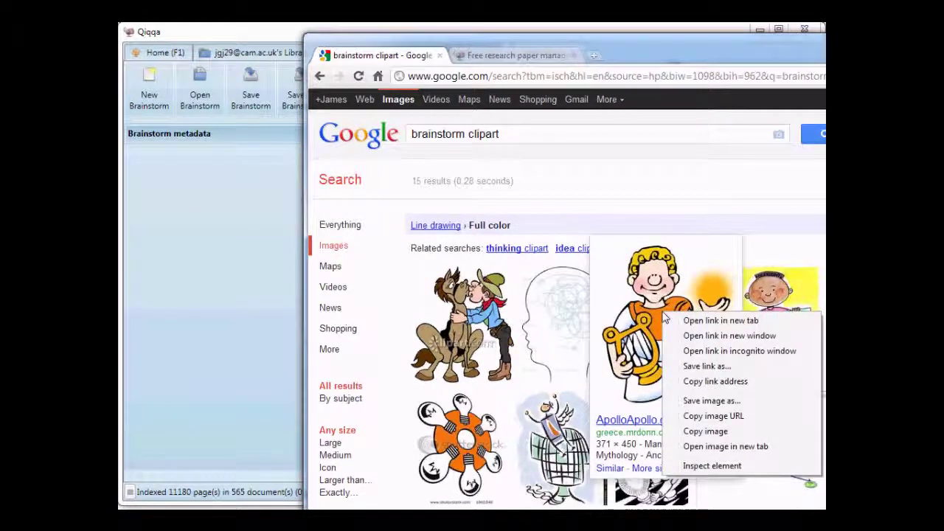
{"action": "left_click", "coordinate": [726, 435]}
{"action": "left_click", "coordinate": [281, 284]}
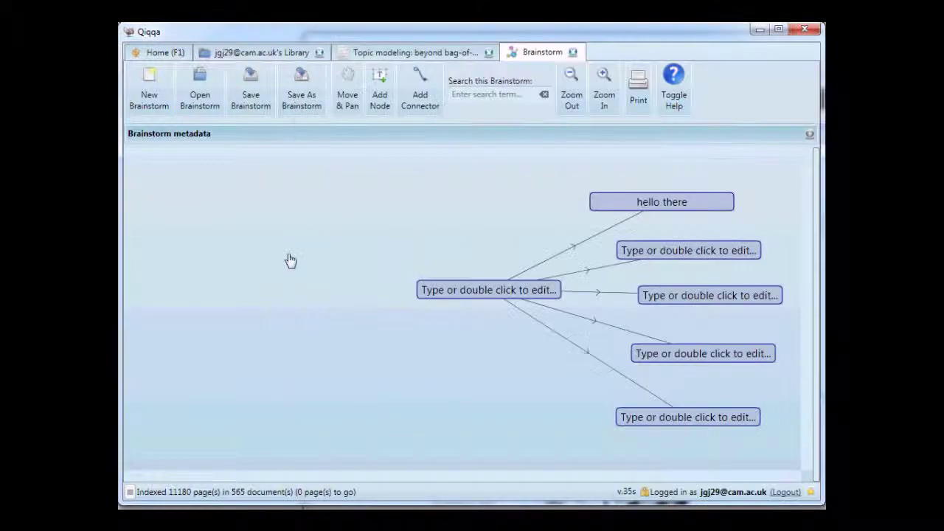
{"action": "key", "text": "ctrl+v"}
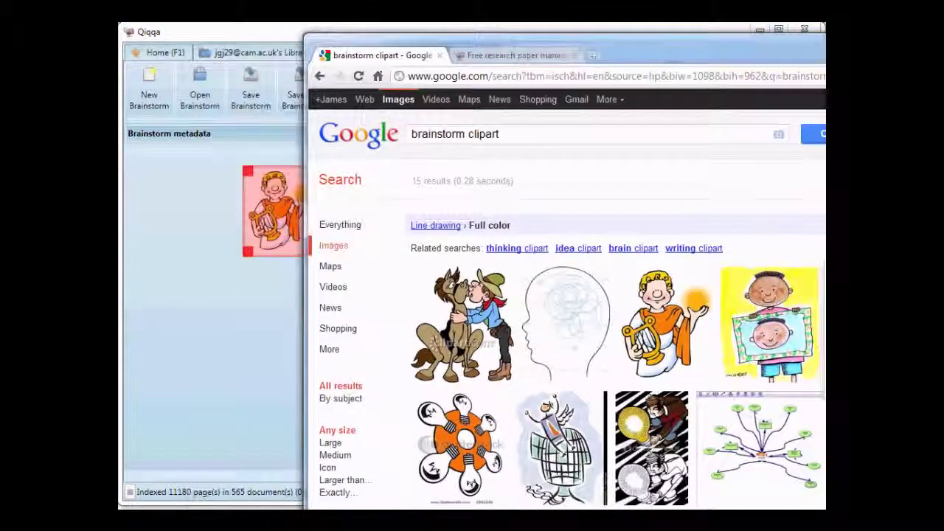
Step: Copy the "I'm thankful" turkey clipart from the browser and paste it into the brainstorm below the Apollo image
{"action": "left_click_drag", "start_coordinate": [812, 41], "coordinate": [637, 34]}
{"action": "right_click", "coordinate": [738, 314]}
{"action": "left_click", "coordinate": [783, 427]}
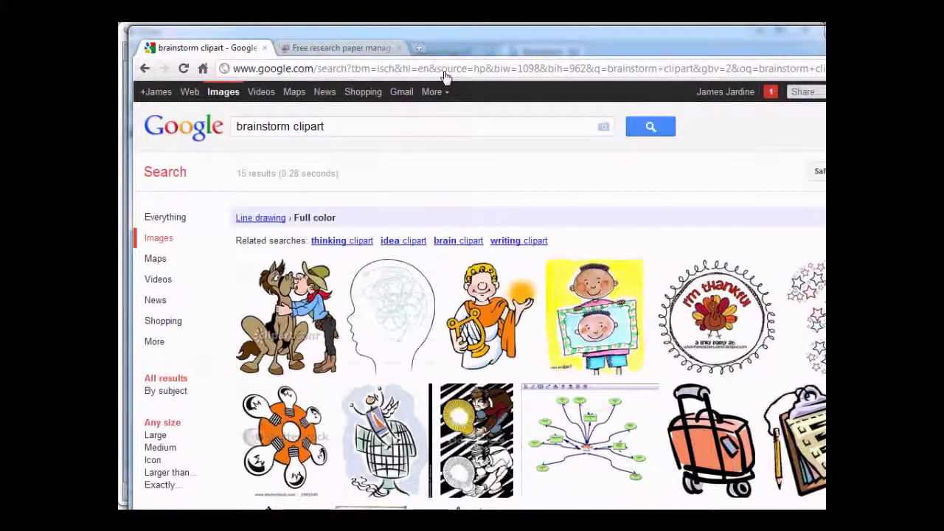
{"action": "key", "text": "alt+Tab"}
{"action": "key", "text": "ctrl+v"}
{"action": "left_click_drag", "start_coordinate": [295, 325], "coordinate": [319, 340]}
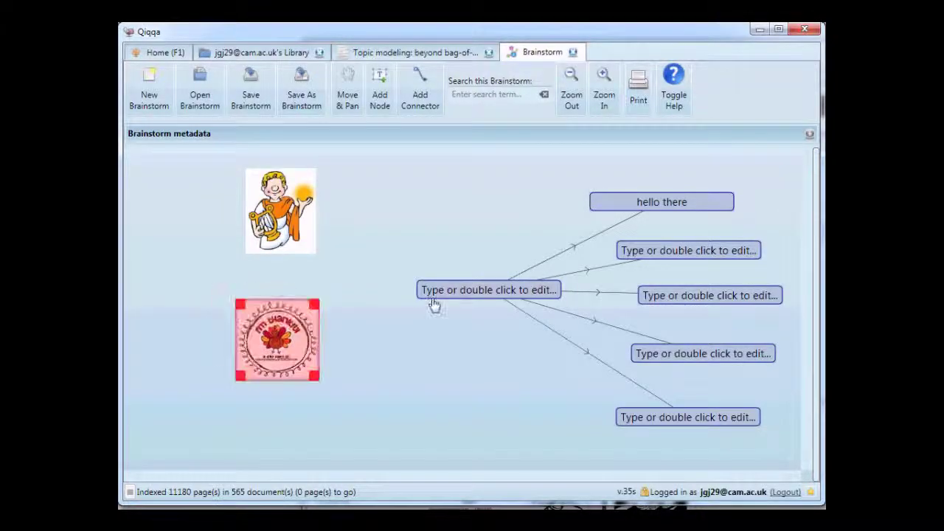
Step: Connect the central node to the Apollo image and the turkey image
{"action": "left_click", "coordinate": [439, 295]}
{"action": "left_click", "coordinate": [301, 349]}
{"action": "mouse_move", "coordinate": [453, 303]}
{"action": "left_mouse_down"}
{"action": "mouse_move", "coordinate": [276, 354]}
{"action": "mouse_move", "coordinate": [320, 338]}
{"action": "left_mouse_up"}
{"action": "key", "text": "alt+Tab"}
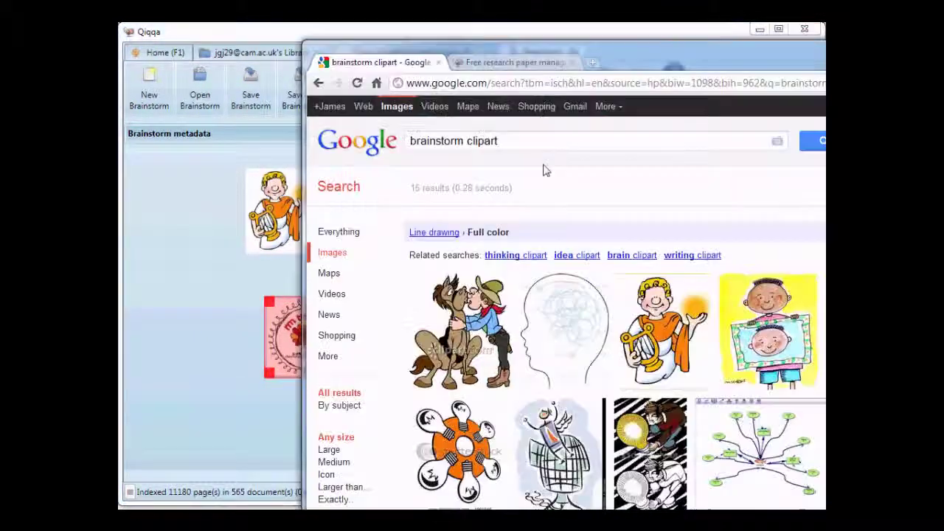
{"action": "left_click", "coordinate": [492, 63]}
{"action": "left_click_drag", "start_coordinate": [398, 83], "coordinate": [209, 290]}
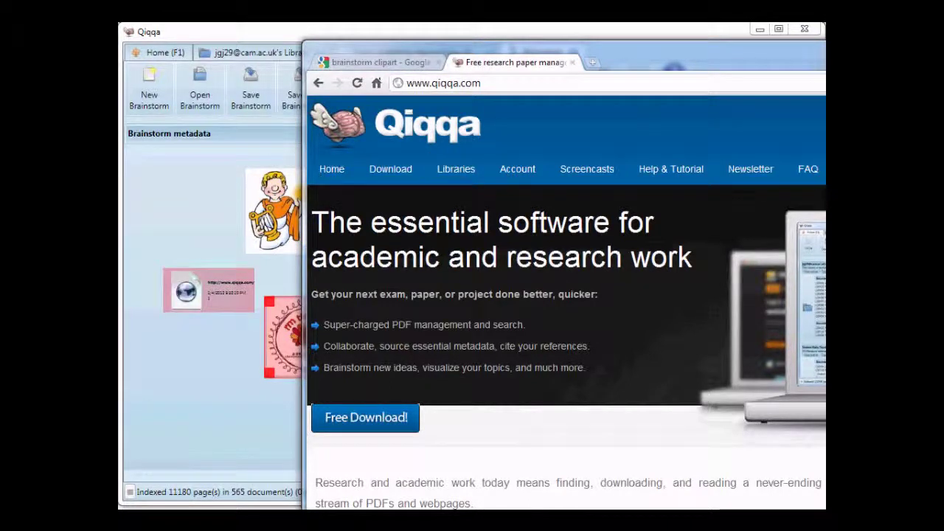
Step: Place the qiqqa.com link node enlarged below the central node, and open its website from the node
{"action": "left_click", "coordinate": [173, 326]}
{"action": "left_click_drag", "start_coordinate": [225, 302], "coordinate": [563, 380]}
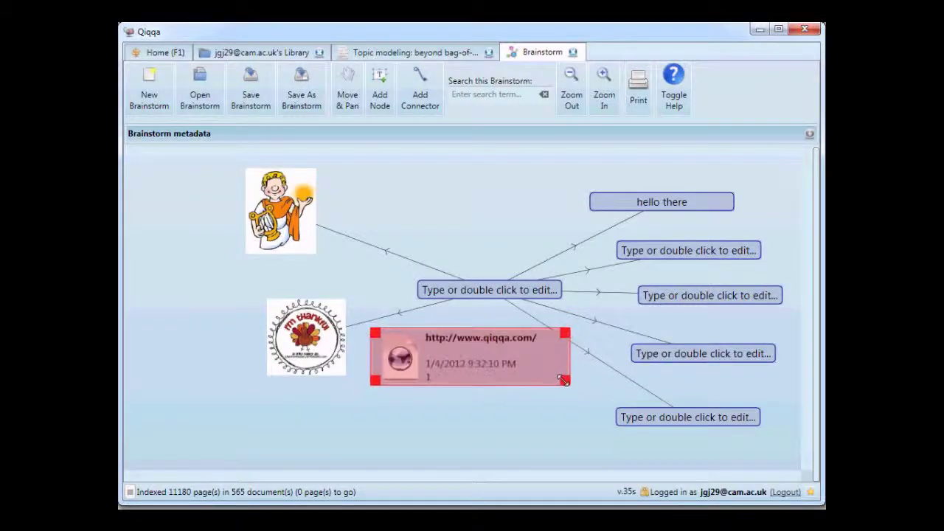
{"action": "double_click", "coordinate": [491, 362]}
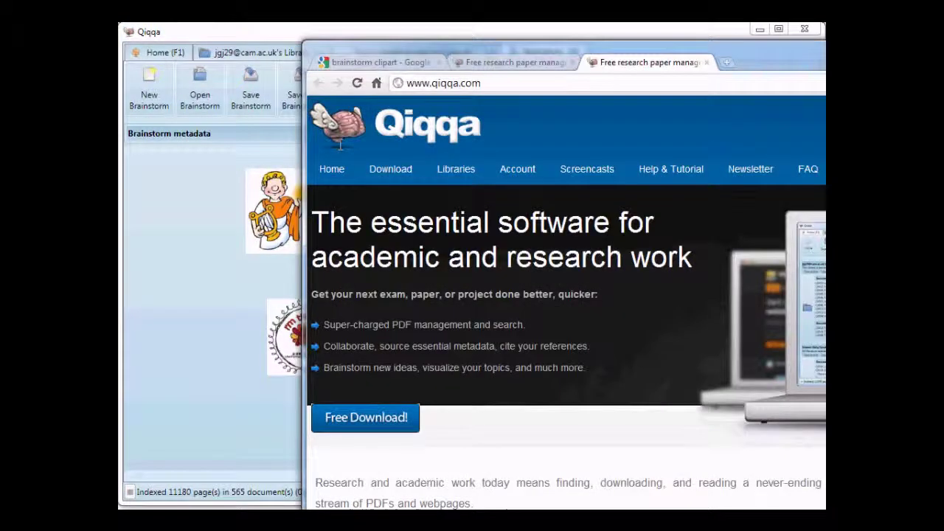
{"action": "key", "text": "alt+Tab"}
Step: Move the qiqqa.com link node above the central node and connect the central node to it
{"action": "left_click_drag", "start_coordinate": [485, 363], "coordinate": [479, 181]}
{"action": "key", "text": "Up"}
{"action": "mouse_move", "coordinate": [486, 385]}
{"action": "left_mouse_down"}
{"action": "mouse_move", "coordinate": [455, 401]}
{"action": "mouse_move", "coordinate": [476, 393]}
{"action": "left_mouse_up"}
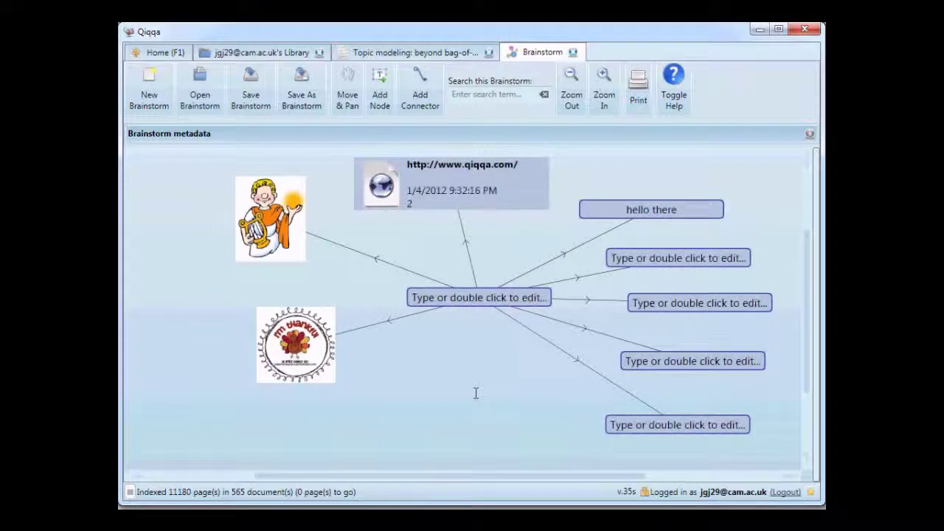
{"action": "scroll", "coordinate": [476, 393], "scroll_direction": "down", "scroll_amount": 3}
{"action": "left_click_drag", "start_coordinate": [471, 385], "coordinate": [475, 315]}
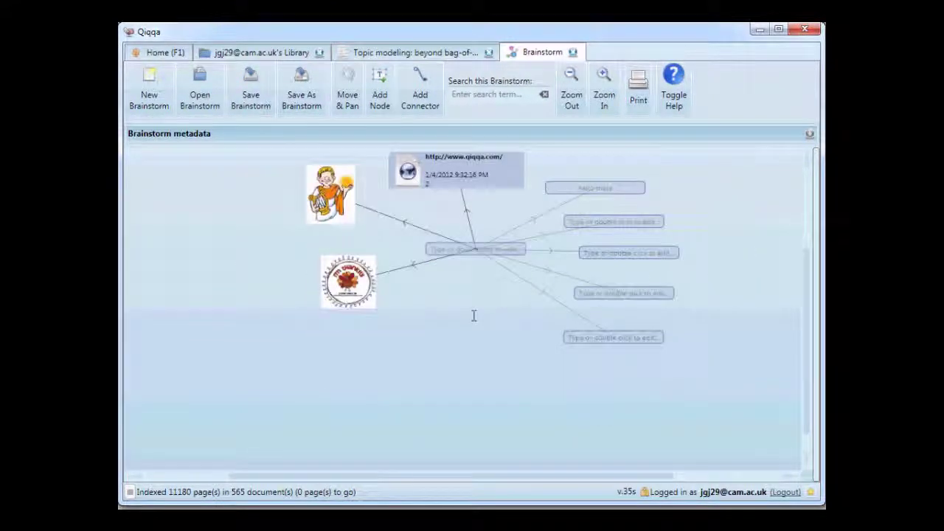
{"action": "scroll", "coordinate": [474, 316], "scroll_direction": "up", "scroll_amount": 1}
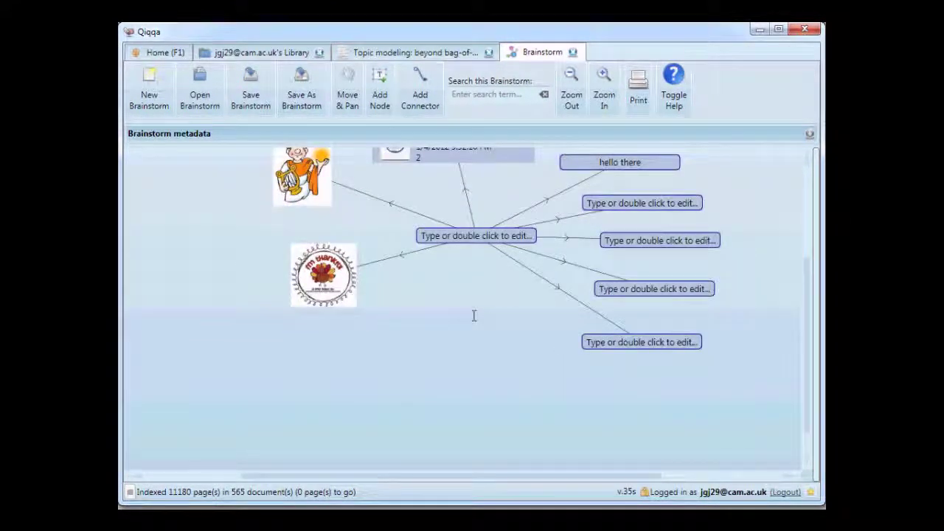
{"action": "left_click", "coordinate": [472, 236]}
Step: Send the open paper "Topic modeling: beyond bag-of-words" to a new brainstorm, and close that brainstorm
{"action": "left_click", "coordinate": [262, 52]}
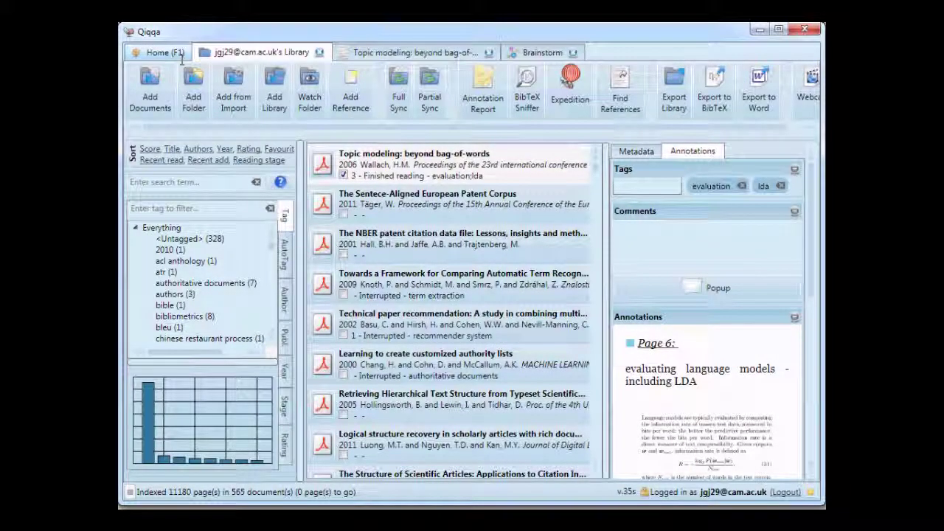
{"action": "left_click", "coordinate": [413, 52]}
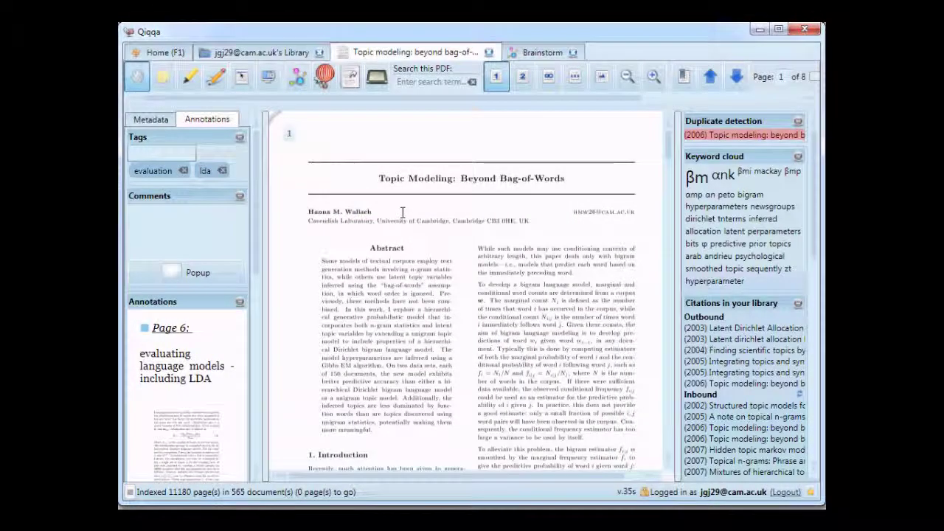
{"action": "left_click", "coordinate": [299, 76]}
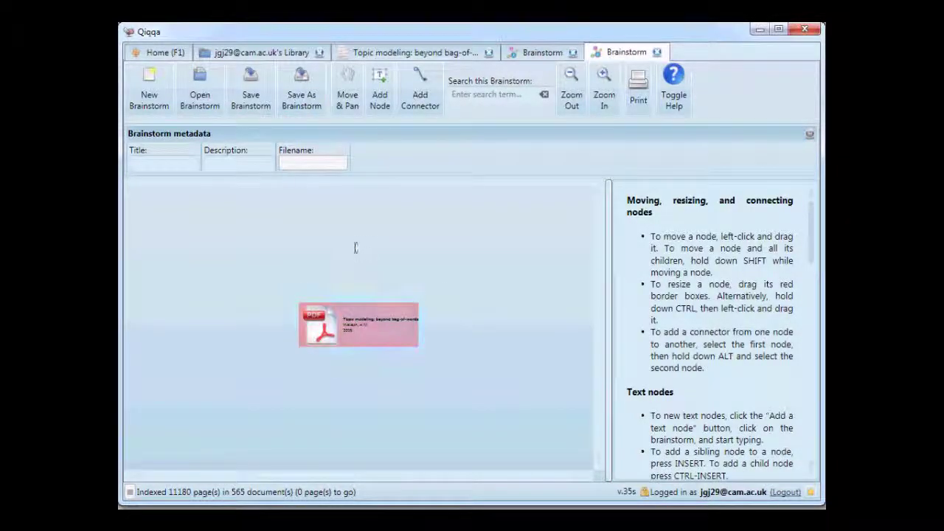
{"action": "left_click", "coordinate": [657, 52]}
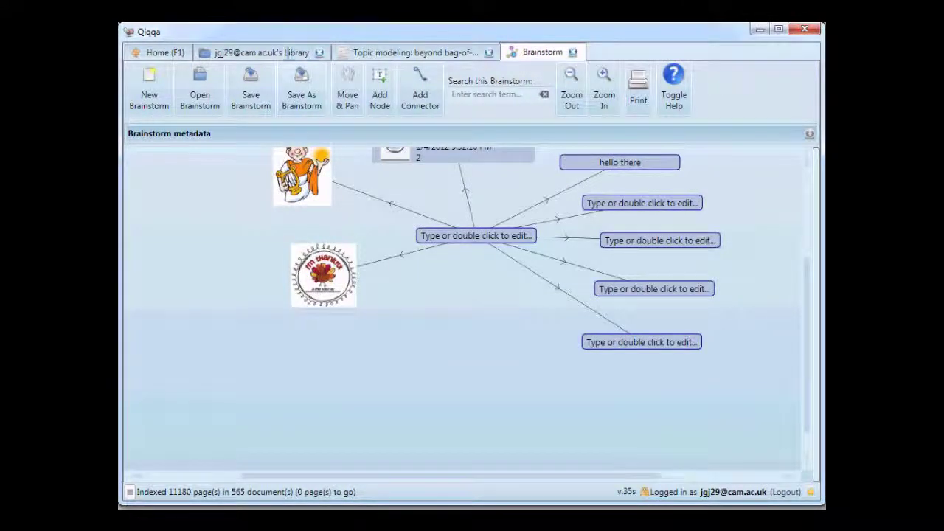
Step: Add the paper "Topic modeling: beyond bag-of-words" from the library to the brainstorm below the central node
{"action": "left_click", "coordinate": [260, 52]}
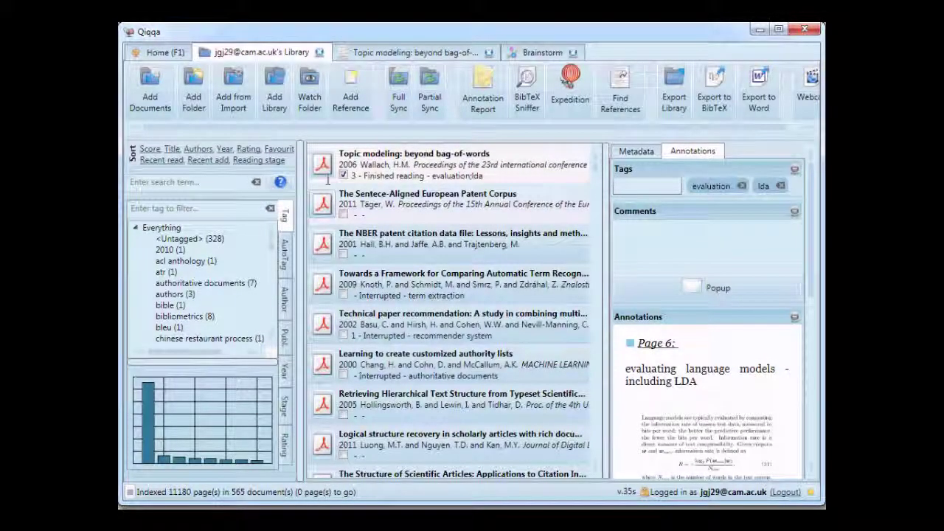
{"action": "mouse_move", "coordinate": [322, 162]}
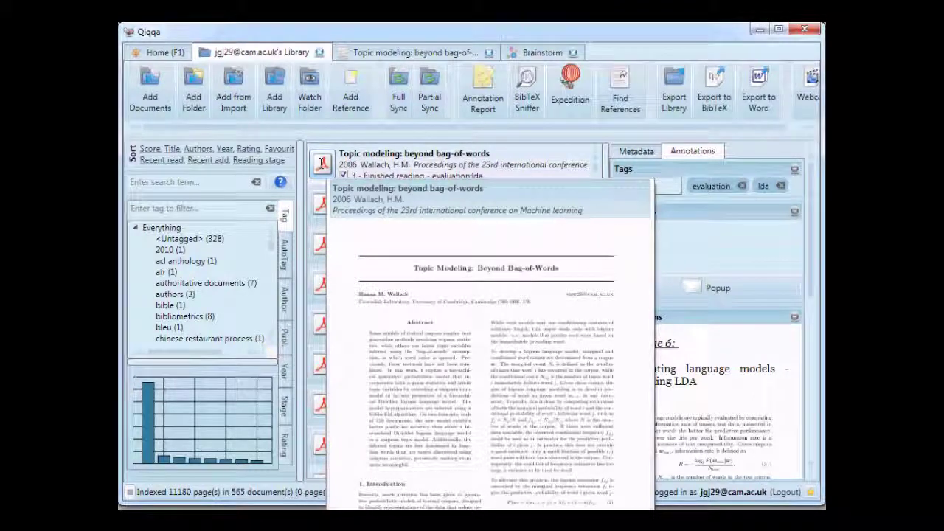
{"action": "left_click", "coordinate": [543, 52]}
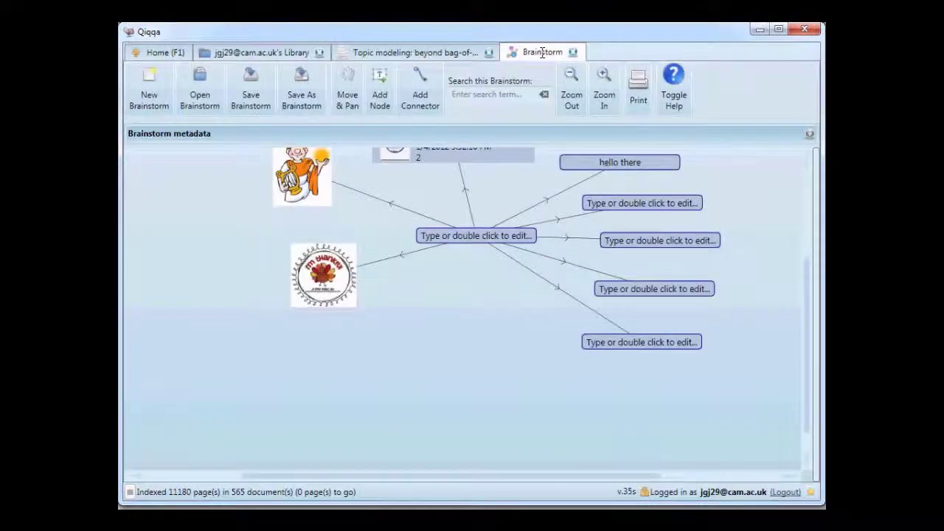
{"action": "left_click_drag", "start_coordinate": [454, 342], "coordinate": [452, 384]}
Step: Connect the central node to the "Topic modeling: beyond bag-of-words" paper node below it
{"action": "left_click", "coordinate": [464, 238]}
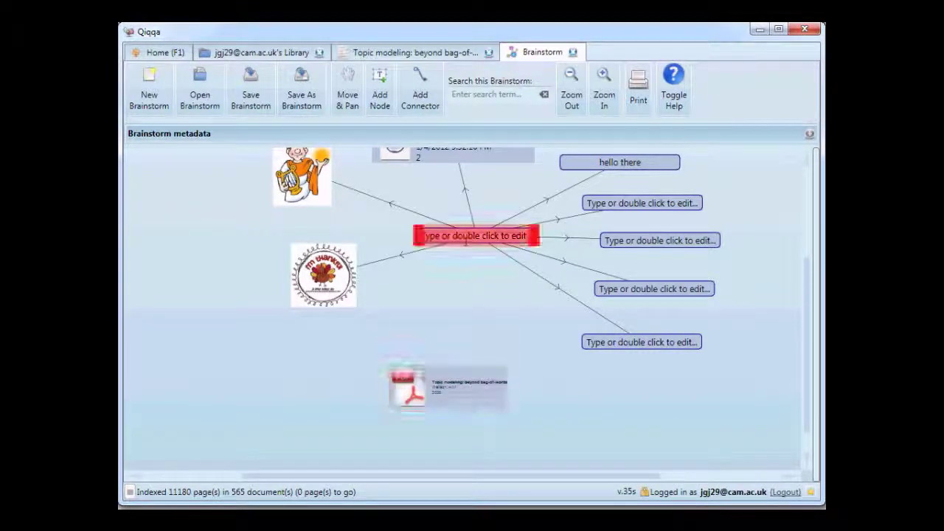
{"action": "left_click", "coordinate": [448, 386], "text": "shift"}
{"action": "scroll", "coordinate": [449, 386], "scroll_direction": "up", "scroll_amount": 3}
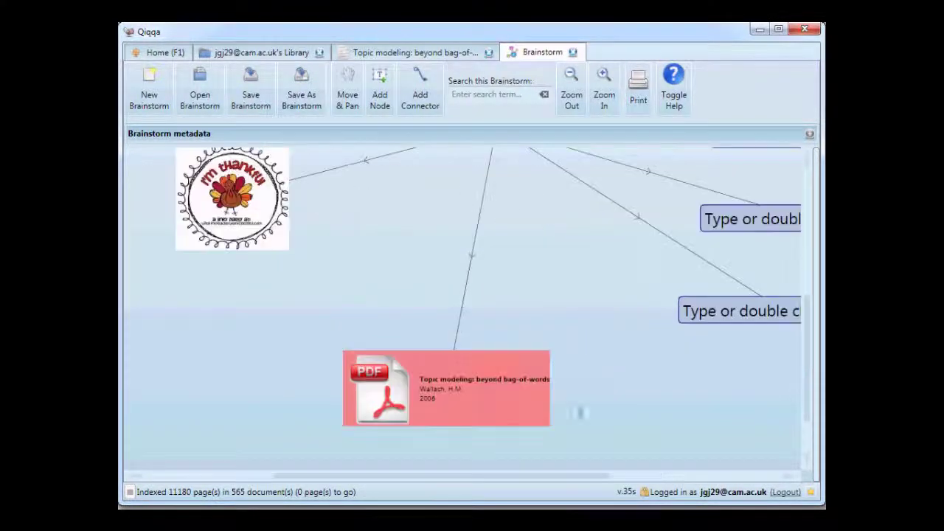
Step: Expand the "Topic modeling: beyond bag-of-words" paper to its author, and place the author node below the paper
{"action": "left_click_drag", "start_coordinate": [592, 401], "coordinate": [584, 253]}
{"action": "left_click_drag", "start_coordinate": [482, 254], "coordinate": [468, 312]}
{"action": "left_click_drag", "start_coordinate": [491, 212], "coordinate": [506, 163]}
{"action": "left_click_drag", "start_coordinate": [460, 264], "coordinate": [465, 231]}
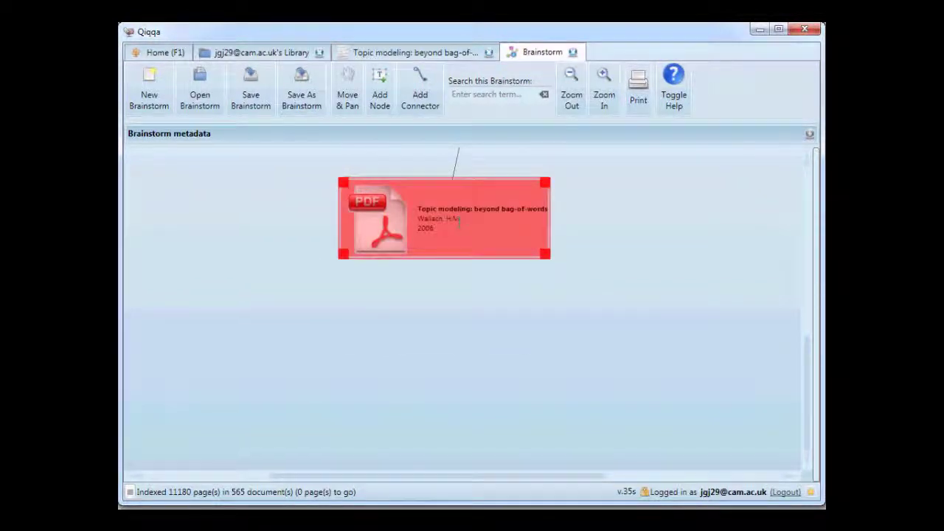
{"action": "left_click", "coordinate": [459, 220]}
{"action": "left_click_drag", "start_coordinate": [473, 359], "coordinate": [470, 236]}
{"action": "left_click_drag", "start_coordinate": [390, 347], "coordinate": [370, 304]}
{"action": "left_click_drag", "start_coordinate": [519, 223], "coordinate": [559, 202]}
{"action": "scroll", "coordinate": [541, 255], "scroll_direction": "down", "scroll_amount": 2}
{"action": "left_click", "coordinate": [454, 324]}
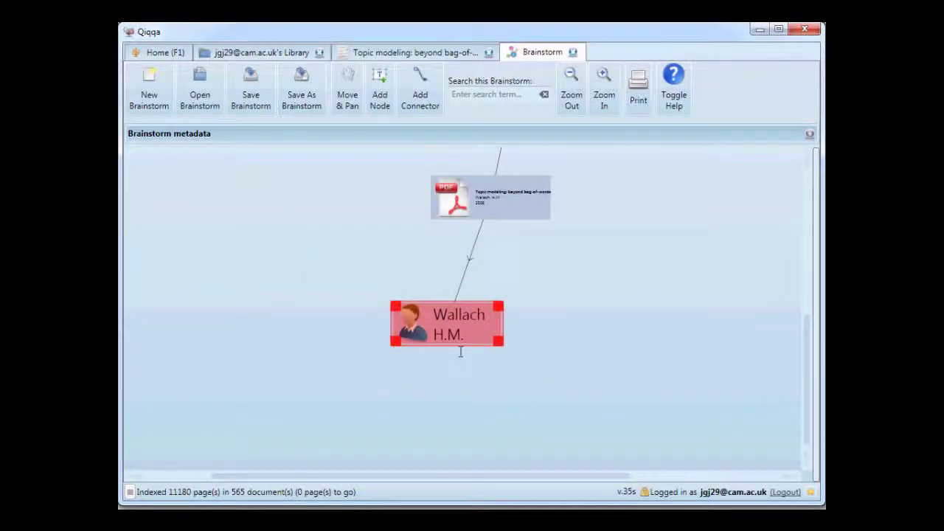
Step: Expand the author node into the author's papers, and spread the "Topic modeling: beyond bag-of-words" papers out to its right
{"action": "key", "text": "d"}
{"action": "scroll", "coordinate": [426, 392], "scroll_direction": "up", "scroll_amount": 3}
{"action": "left_click_drag", "start_coordinate": [304, 371], "coordinate": [146, 384]}
{"action": "left_click", "coordinate": [610, 378]}
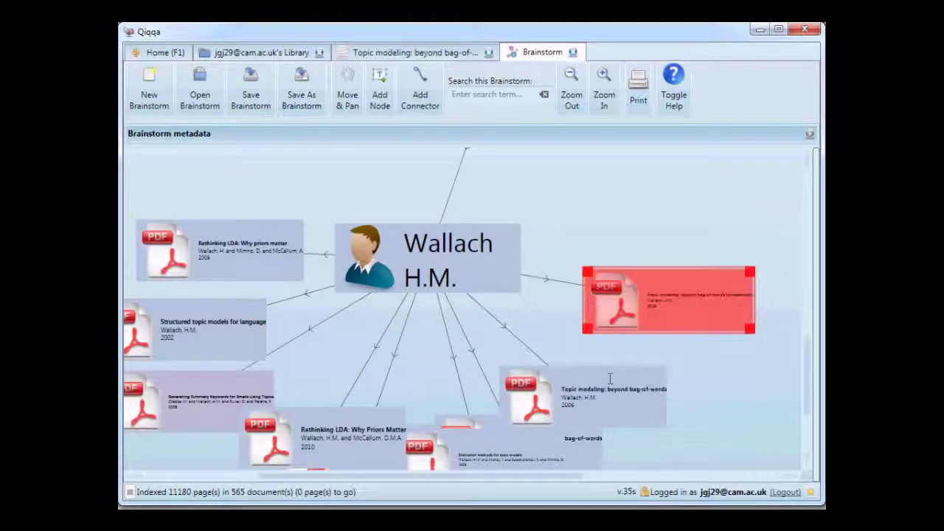
{"action": "left_click_drag", "start_coordinate": [611, 378], "coordinate": [705, 361]}
{"action": "left_click_drag", "start_coordinate": [599, 434], "coordinate": [741, 442]}
Step: Spread the evaluation methods, "Conditional random fields: An introduction" and "Rethinking LDA: Why Priors Matter" papers apart below the author node
{"action": "scroll", "coordinate": [510, 317], "scroll_direction": "down", "scroll_amount": 2}
{"action": "left_click_drag", "start_coordinate": [510, 317], "coordinate": [553, 400]}
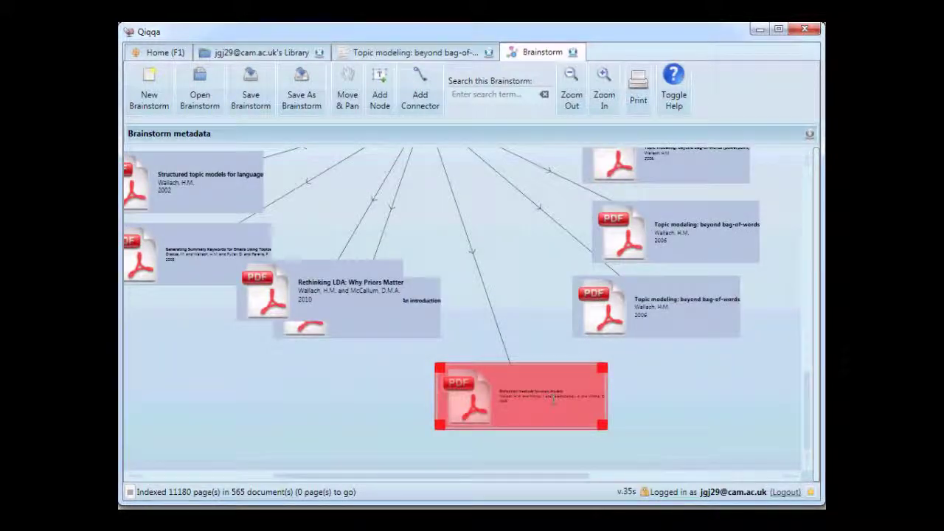
{"action": "left_click_drag", "start_coordinate": [420, 324], "coordinate": [433, 412]}
{"action": "left_click_drag", "start_coordinate": [346, 302], "coordinate": [289, 338]}
{"action": "left_click_drag", "start_coordinate": [532, 268], "coordinate": [534, 349]}
{"action": "scroll", "coordinate": [528, 346], "scroll_direction": "down", "scroll_amount": 1}
{"action": "scroll", "coordinate": [529, 346], "scroll_direction": "up", "scroll_amount": 2}
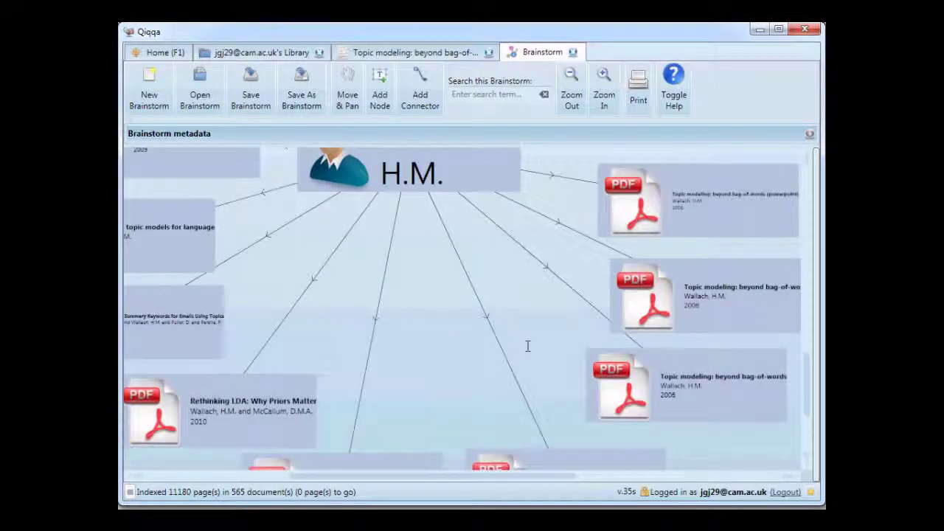
{"action": "left_click_drag", "start_coordinate": [536, 395], "coordinate": [652, 251]}
{"action": "left_click_drag", "start_coordinate": [484, 234], "coordinate": [502, 266]}
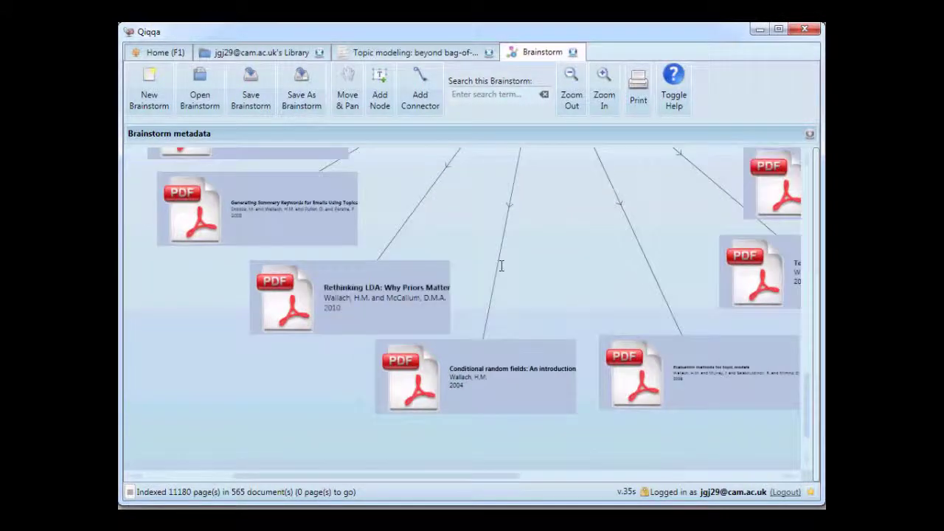
{"action": "scroll", "coordinate": [501, 265], "scroll_direction": "up", "scroll_amount": 3}
{"action": "scroll", "coordinate": [500, 307], "scroll_direction": "right", "scroll_amount": 3}
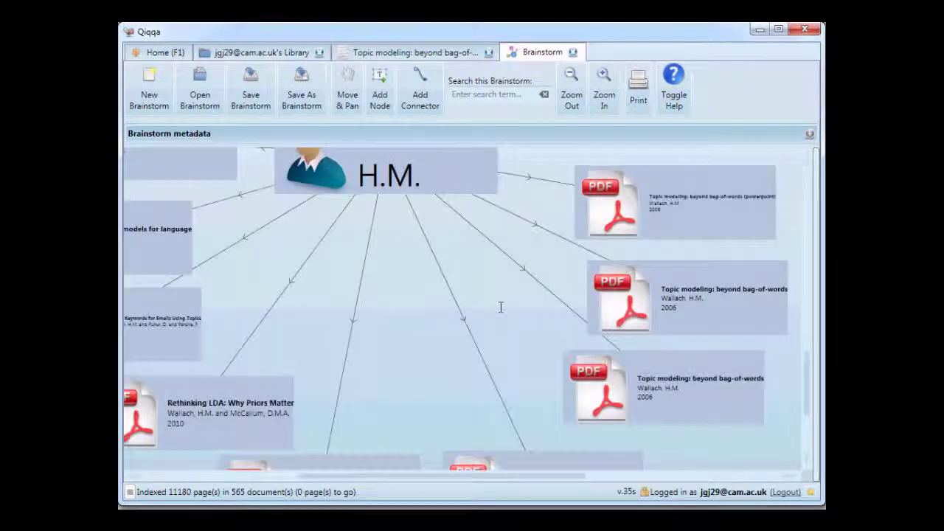
Step: Expand the "Topic modeling: beyond bag-of-words" paper above the author node into the papers it cites
{"action": "left_click_drag", "start_coordinate": [384, 281], "coordinate": [468, 424]}
{"action": "left_click_drag", "start_coordinate": [516, 177], "coordinate": [400, 438]}
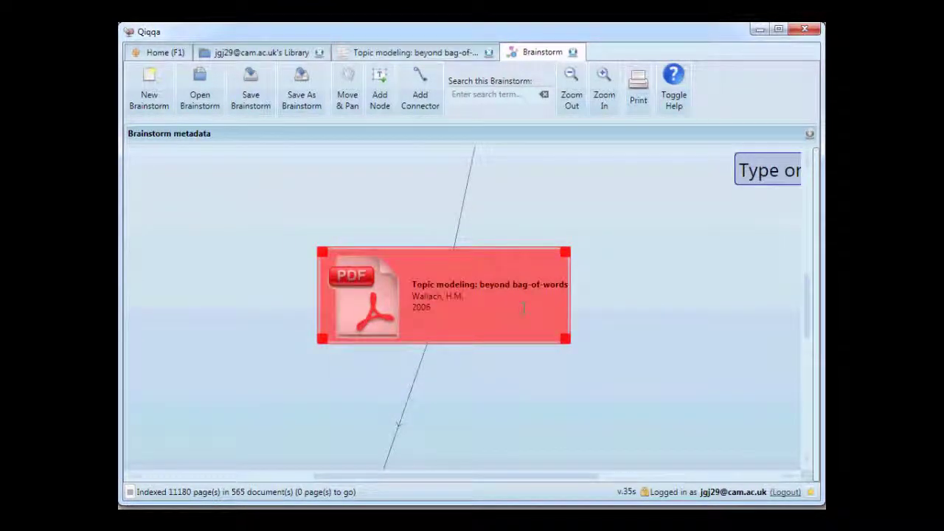
{"action": "key", "text": "o"}
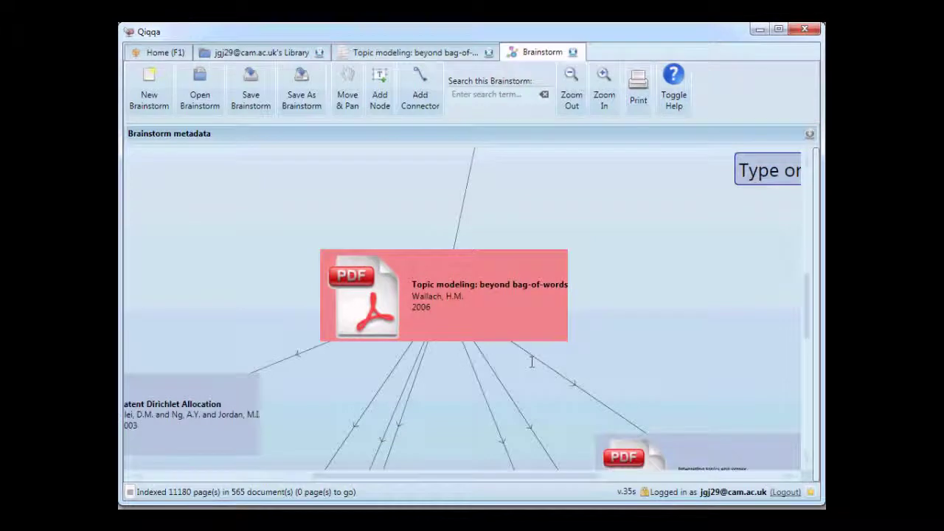
{"action": "scroll", "coordinate": [531, 362], "scroll_direction": "down", "scroll_amount": 2}
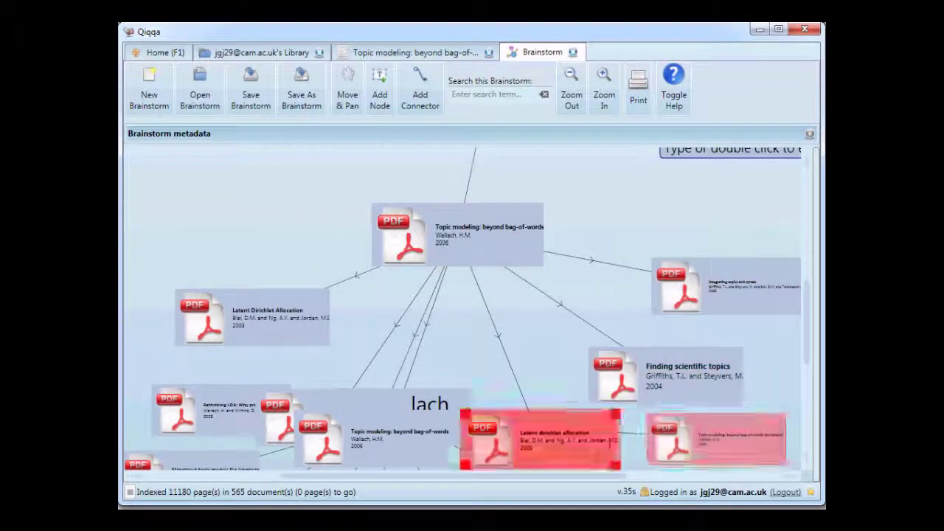
Step: Spread the cited papers around the source paper, and move "Latent Dirichlet Allocation" far out to its left
{"action": "left_click_drag", "start_coordinate": [253, 319], "coordinate": [278, 194]}
{"action": "left_click_drag", "start_coordinate": [241, 288], "coordinate": [662, 438]}
{"action": "left_click_drag", "start_coordinate": [711, 365], "coordinate": [395, 337]}
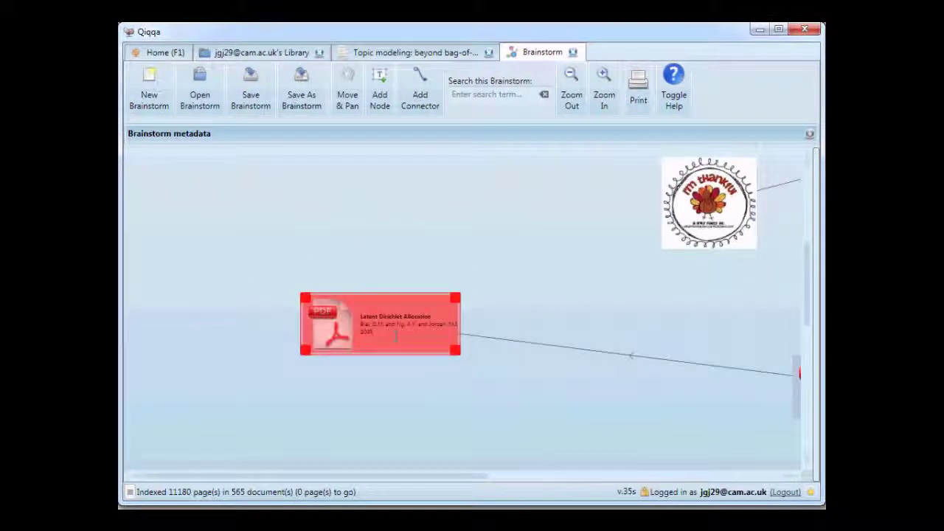
Step: Expand "Latent Dirichlet Allocation" into the papers that cite it, and separate the cited papers left around the source paper
{"action": "key", "text": "i"}
{"action": "scroll", "coordinate": [439, 396], "scroll_direction": "down", "scroll_amount": 6}
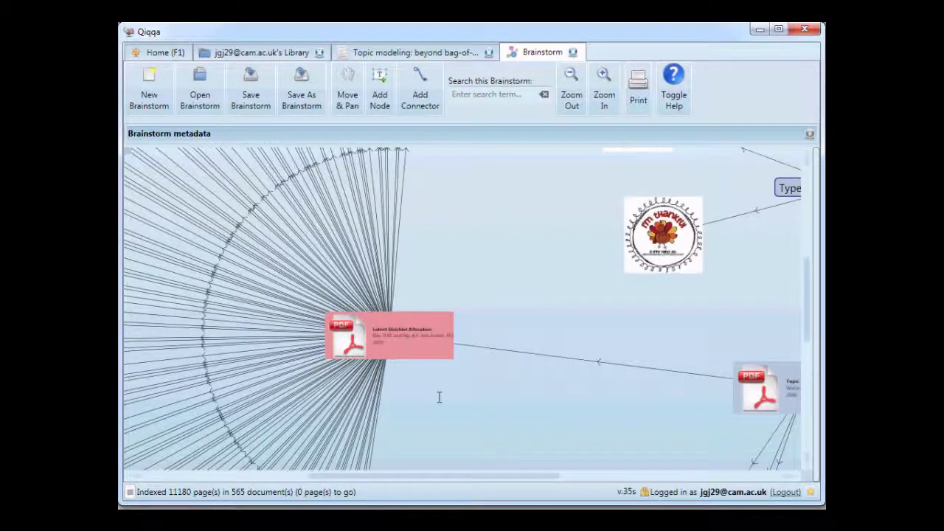
{"action": "scroll", "coordinate": [442, 438], "scroll_direction": "up", "scroll_amount": 5}
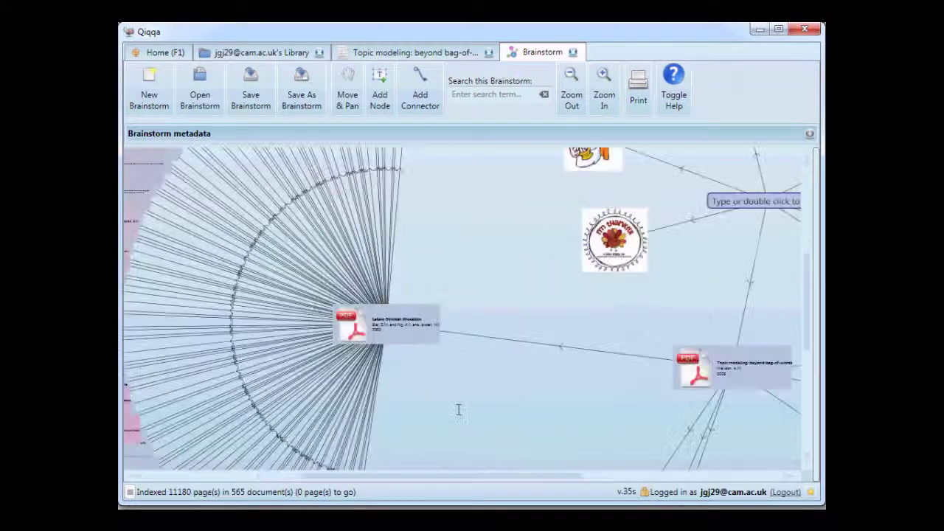
{"action": "scroll", "coordinate": [403, 320], "scroll_direction": "up", "scroll_amount": 1}
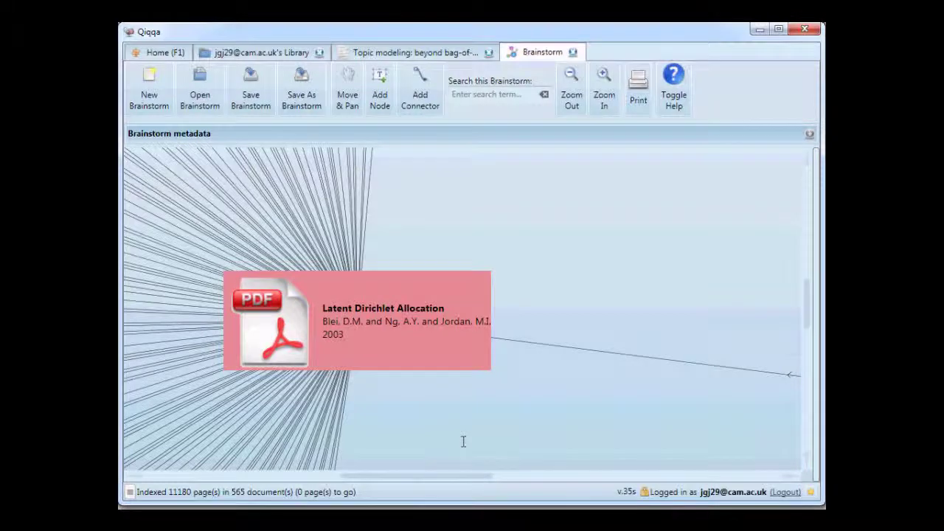
{"action": "scroll", "coordinate": [439, 299], "scroll_direction": "down", "scroll_amount": 5}
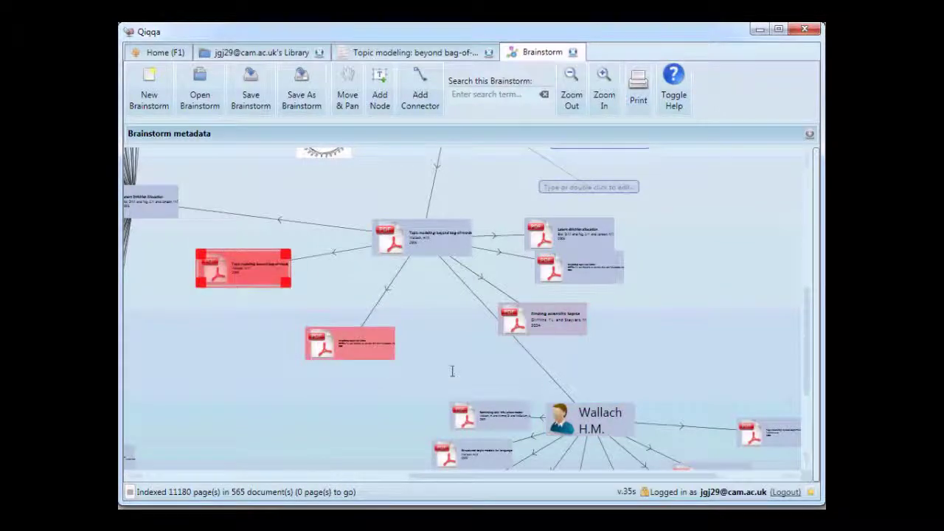
Step: Expand the author's upper "Topic modeling: beyond bag-of-words" paper into its tags, and move that paper further right
{"action": "left_click_drag", "start_coordinate": [453, 371], "coordinate": [267, 217]}
{"action": "scroll", "coordinate": [465, 345], "scroll_direction": "up", "scroll_amount": 4}
{"action": "left_click_drag", "start_coordinate": [696, 320], "coordinate": [625, 341]}
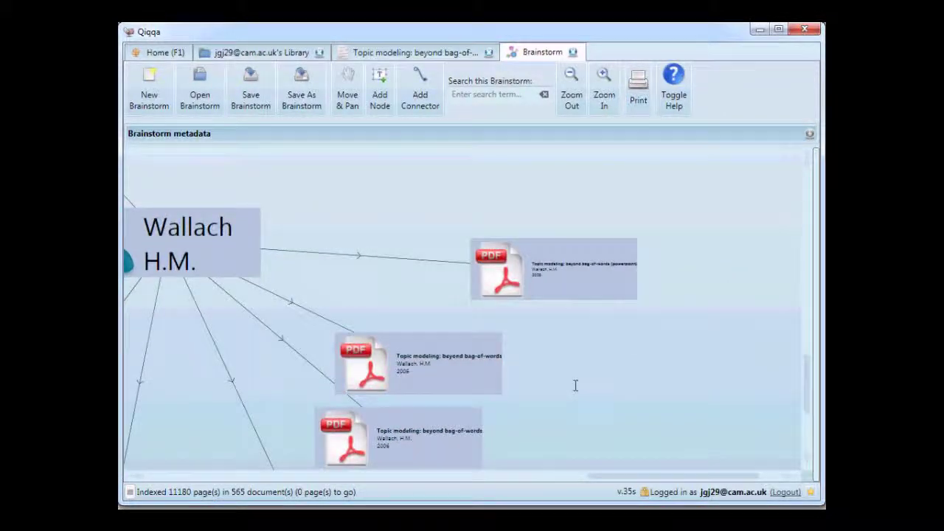
{"action": "scroll", "coordinate": [576, 385], "scroll_direction": "up", "scroll_amount": 2}
{"action": "left_click", "coordinate": [582, 215]}
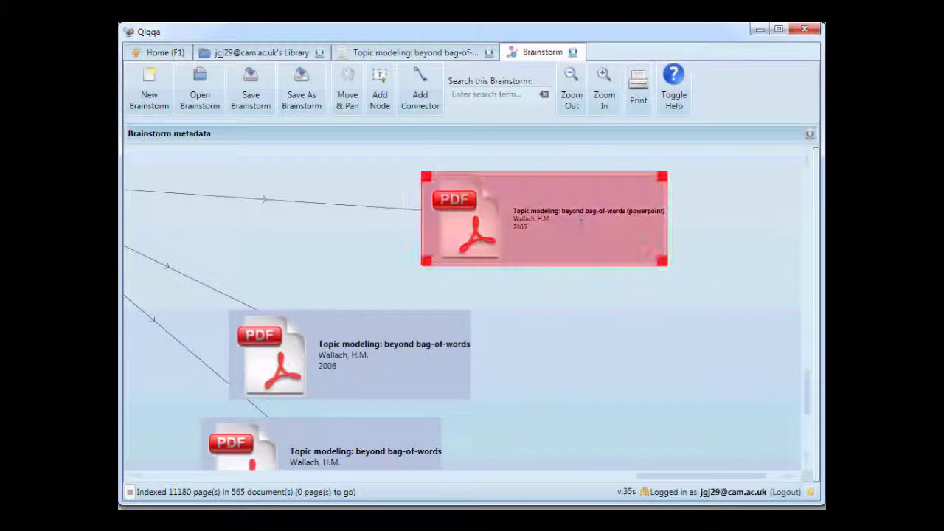
{"action": "left_click", "coordinate": [424, 355]}
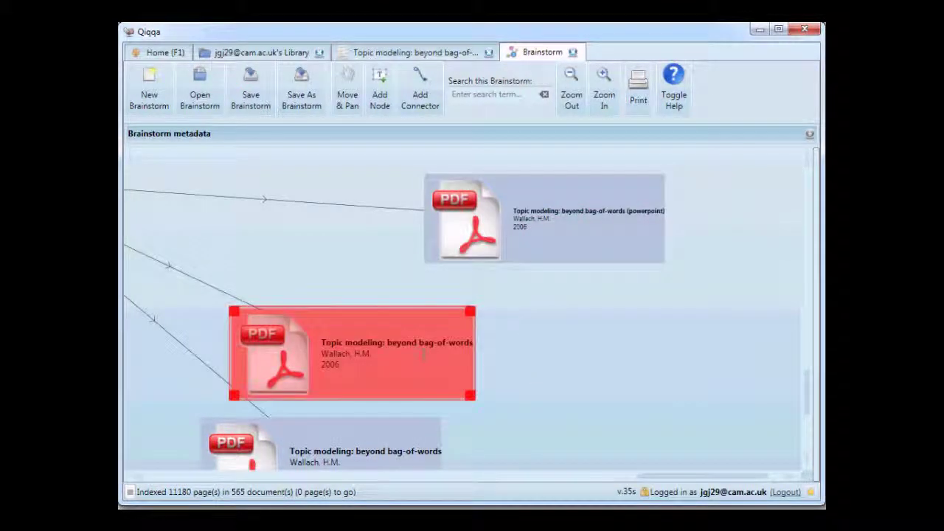
{"action": "key", "text": "t"}
{"action": "left_click_drag", "start_coordinate": [424, 355], "coordinate": [667, 378]}
{"action": "scroll", "coordinate": [589, 372], "scroll_direction": "down", "scroll_amount": 4}
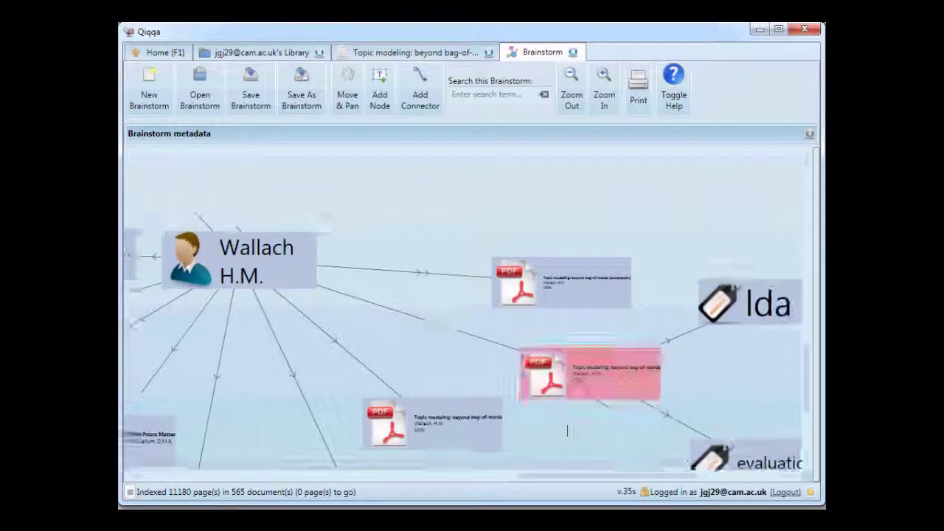
Step: Arrange the evaluation and lda tag nodes one above the other to the right of their paper
{"action": "left_click_drag", "start_coordinate": [568, 430], "coordinate": [392, 353]}
{"action": "left_click", "coordinate": [617, 389]}
{"action": "left_click_drag", "start_coordinate": [616, 388], "coordinate": [663, 304]}
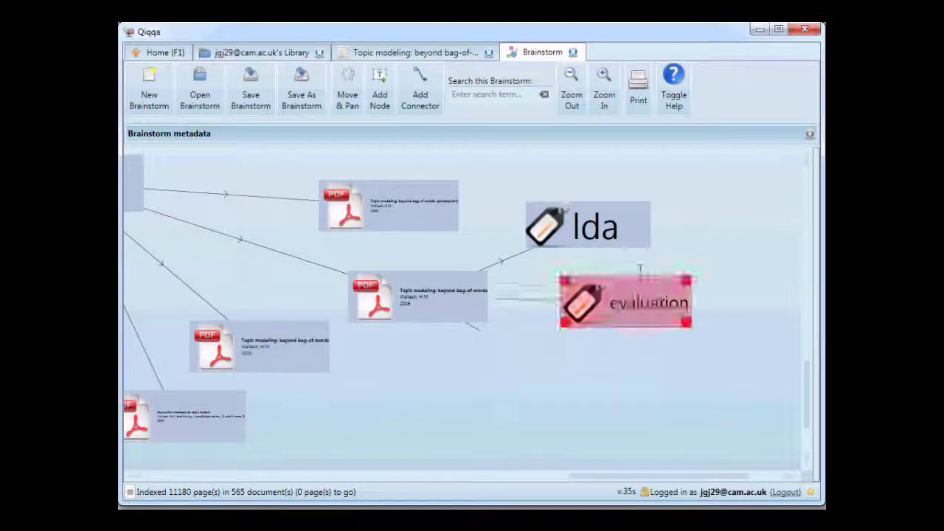
{"action": "left_click_drag", "start_coordinate": [621, 232], "coordinate": [642, 228]}
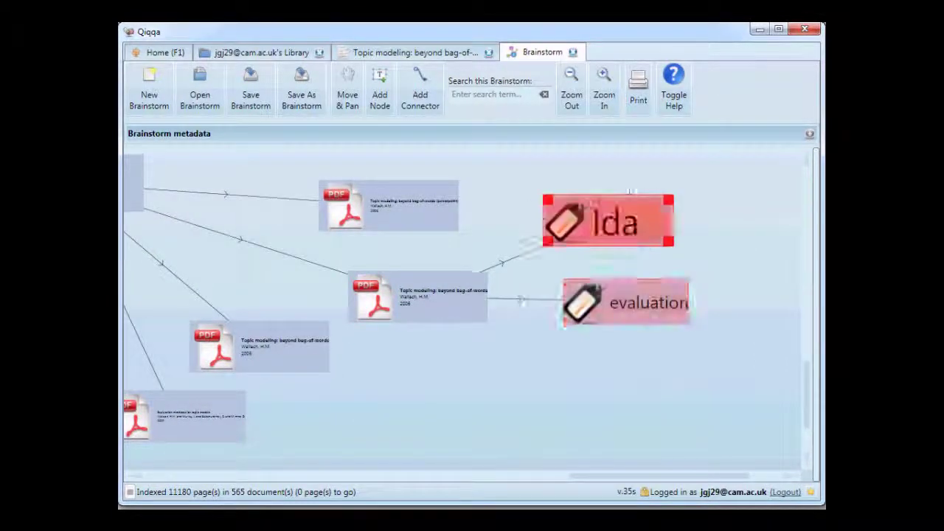
Step: Expand the same paper into further tags such as bayesian and markov, and move the topic modeling tag clear of its neighbours
{"action": "left_click", "coordinate": [457, 301]}
{"action": "key", "text": "a"}
{"action": "scroll", "coordinate": [628, 350], "scroll_direction": "down", "scroll_amount": 3}
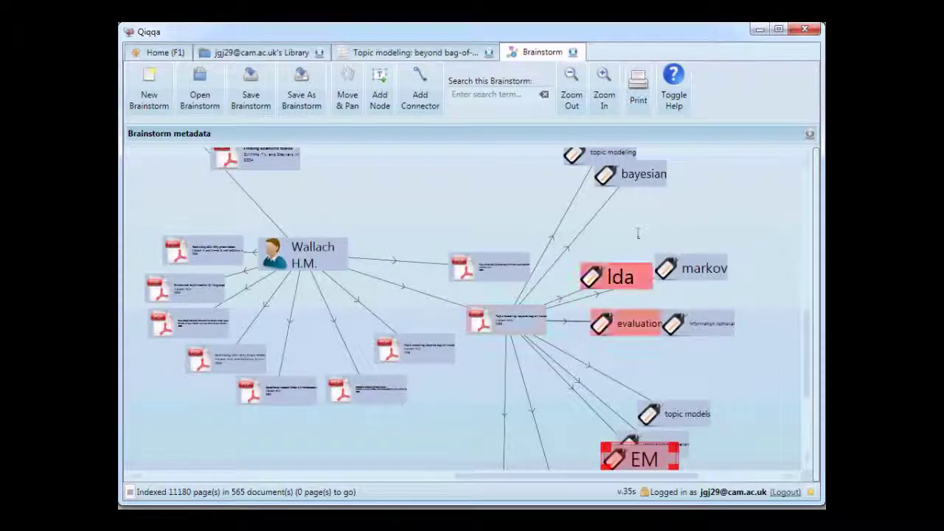
{"action": "left_click_drag", "start_coordinate": [510, 317], "coordinate": [559, 326]}
{"action": "left_click", "coordinate": [710, 224]}
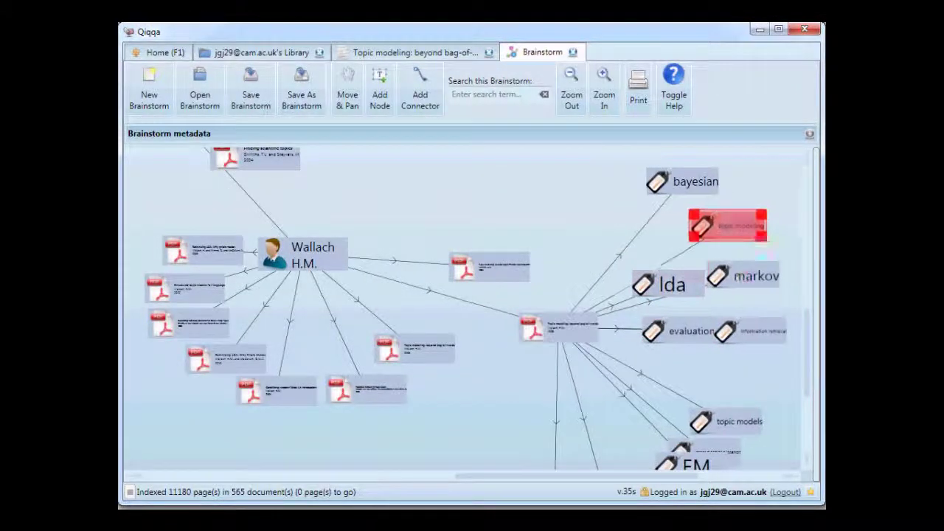
Step: Spread the information retrieval, topic models, latent dirichlet allocation, EM, n-gram and topic model tags around the lower side of the paper
{"action": "left_click", "coordinate": [751, 333]}
{"action": "left_click_drag", "start_coordinate": [705, 332], "coordinate": [747, 332]}
{"action": "left_click_drag", "start_coordinate": [783, 383], "coordinate": [697, 277]}
{"action": "left_click_drag", "start_coordinate": [628, 366], "coordinate": [629, 376]}
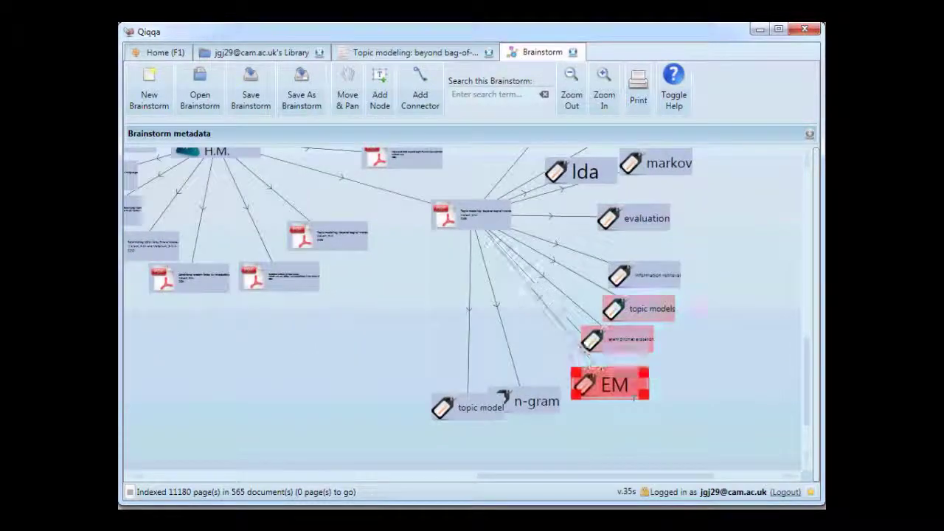
{"action": "left_click", "coordinate": [624, 339]}
{"action": "left_click", "coordinate": [546, 405]}
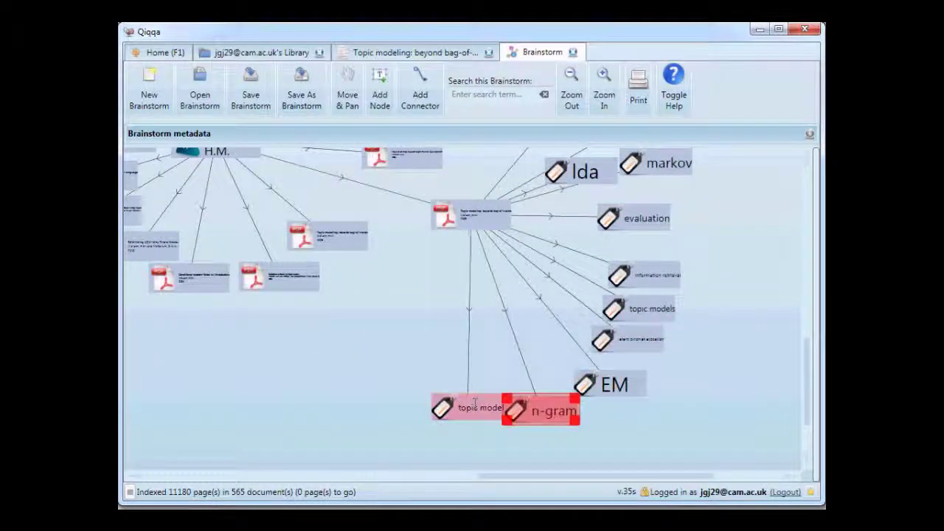
{"action": "left_click", "coordinate": [464, 408]}
Step: Enlarge the latent dirichlet allocation tag node so that its label is readable
{"action": "left_click", "coordinate": [642, 341]}
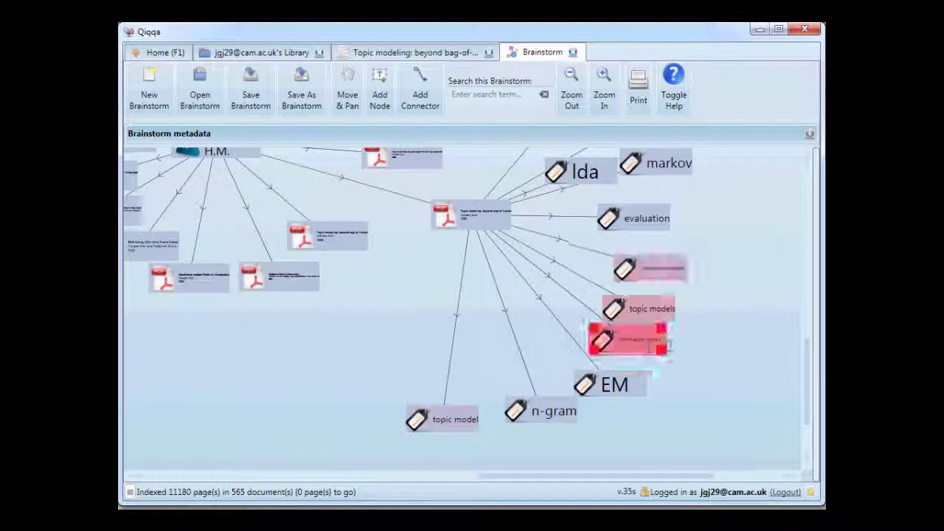
{"action": "left_click_drag", "start_coordinate": [663, 351], "coordinate": [704, 358]}
{"action": "scroll", "coordinate": [704, 357], "scroll_direction": "up", "scroll_amount": 4}
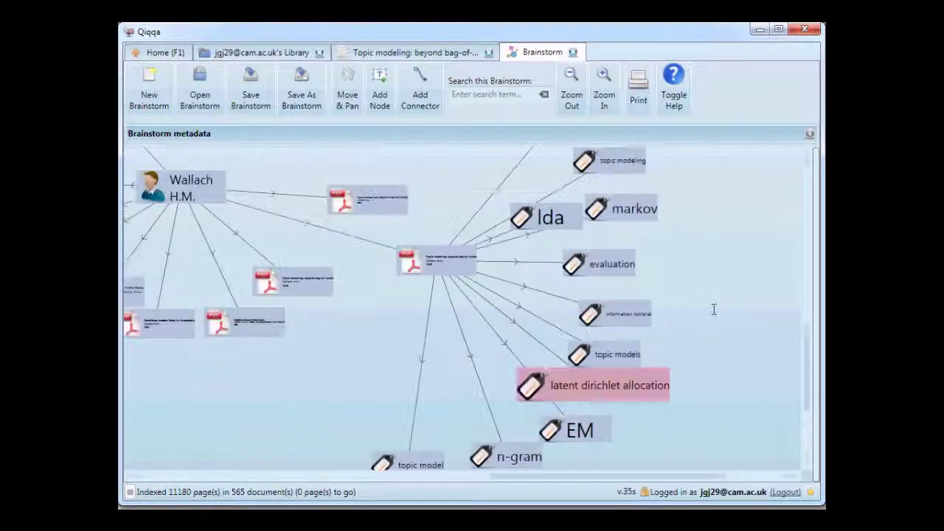
Step: Separate the topic modeling, markov and lda tags to the right of the paper, with lda furthest out
{"action": "left_click_drag", "start_coordinate": [587, 251], "coordinate": [612, 247]}
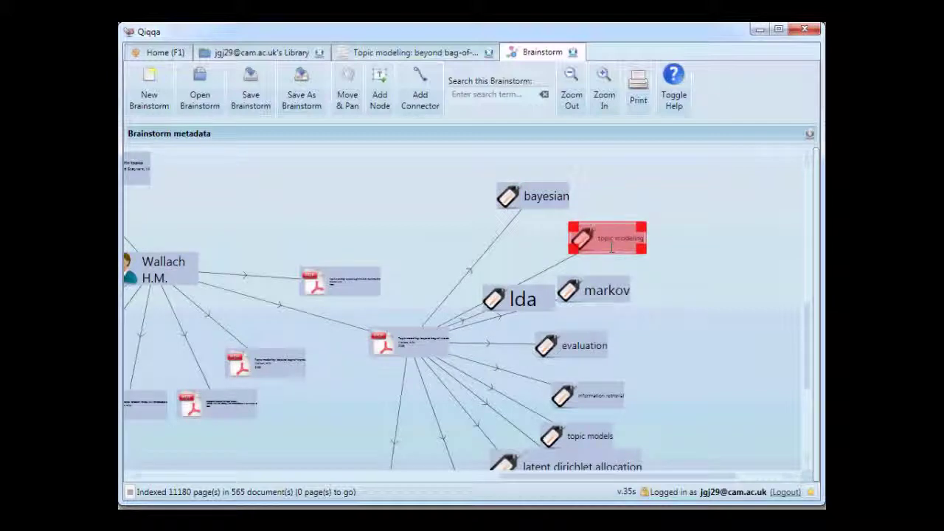
{"action": "left_click", "coordinate": [604, 292]}
{"action": "left_click_drag", "start_coordinate": [603, 292], "coordinate": [633, 308]}
{"action": "left_click_drag", "start_coordinate": [525, 301], "coordinate": [690, 266]}
{"action": "left_click_drag", "start_coordinate": [637, 362], "coordinate": [580, 305]}
Step: Expand the information retrieval tag into its papers, move it right of the other tags, and review the whole brainstorm
{"action": "left_click", "coordinate": [564, 322]}
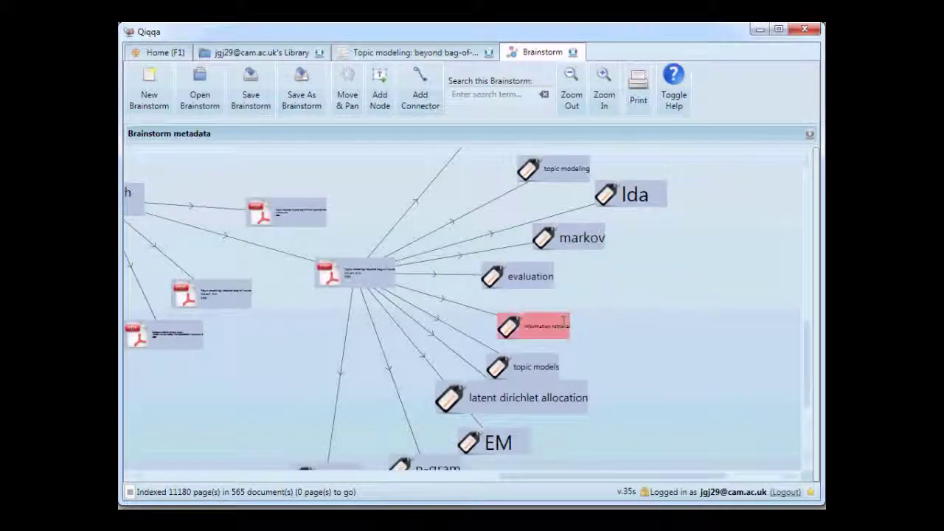
{"action": "left_click", "coordinate": [564, 322]}
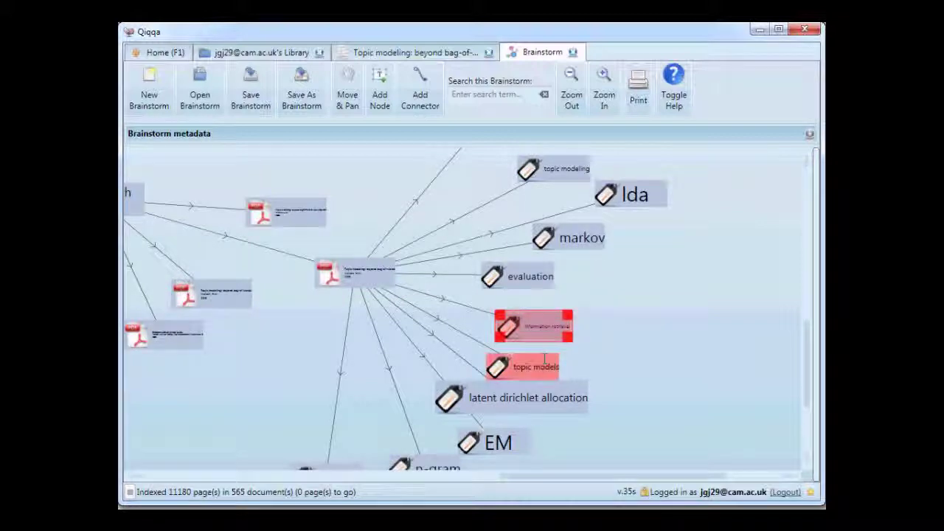
{"action": "double_click", "coordinate": [532, 335]}
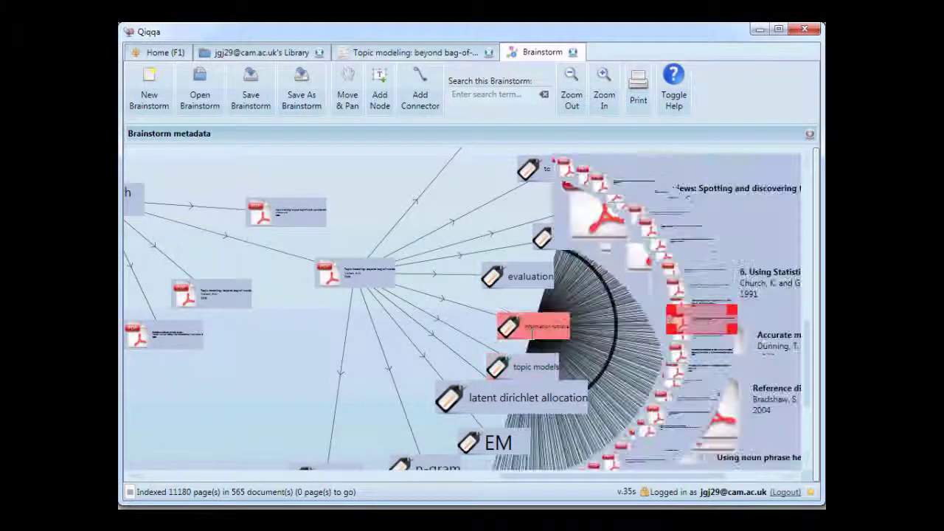
{"action": "left_click_drag", "start_coordinate": [532, 334], "coordinate": [685, 346]}
{"action": "left_click_drag", "start_coordinate": [636, 295], "coordinate": [410, 281]}
{"action": "scroll", "coordinate": [481, 276], "scroll_direction": "up", "scroll_amount": 1}
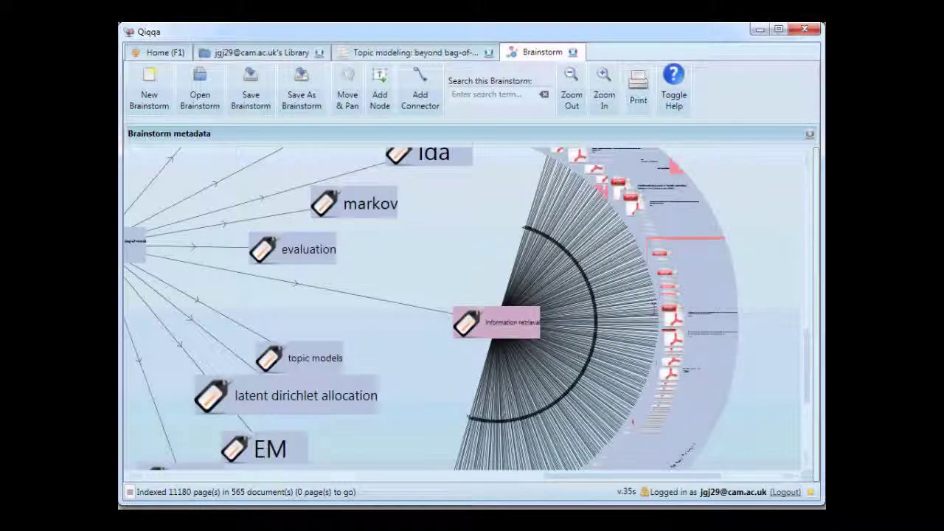
{"action": "left_click_drag", "start_coordinate": [247, 287], "coordinate": [460, 247]}
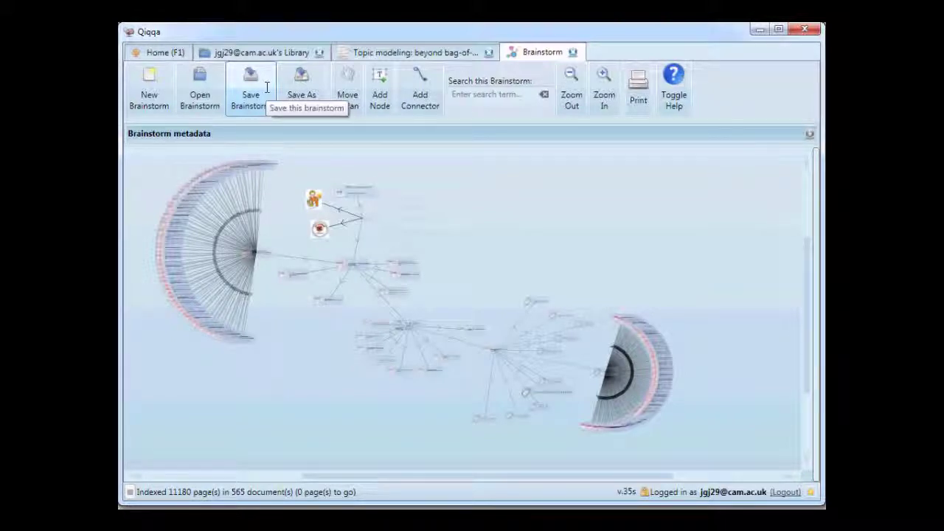
{"action": "scroll", "coordinate": [417, 291], "scroll_direction": "up", "scroll_amount": 3}
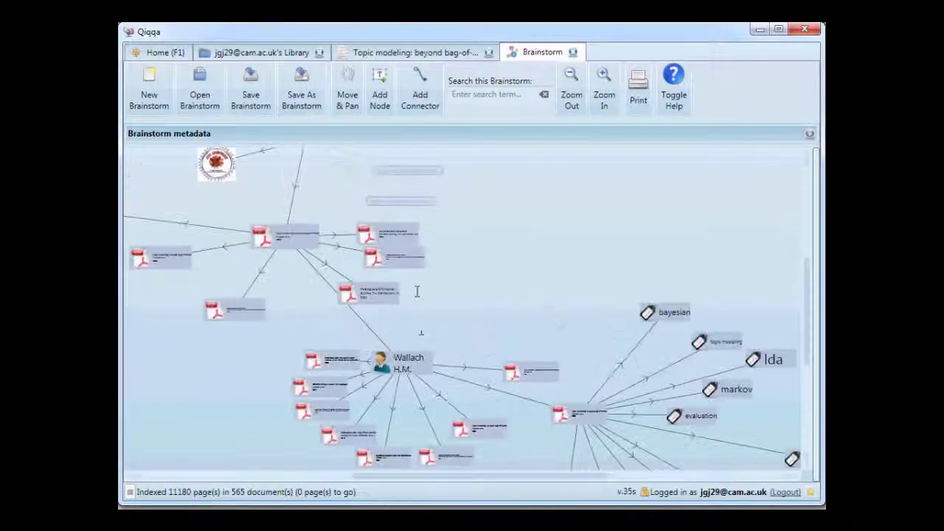